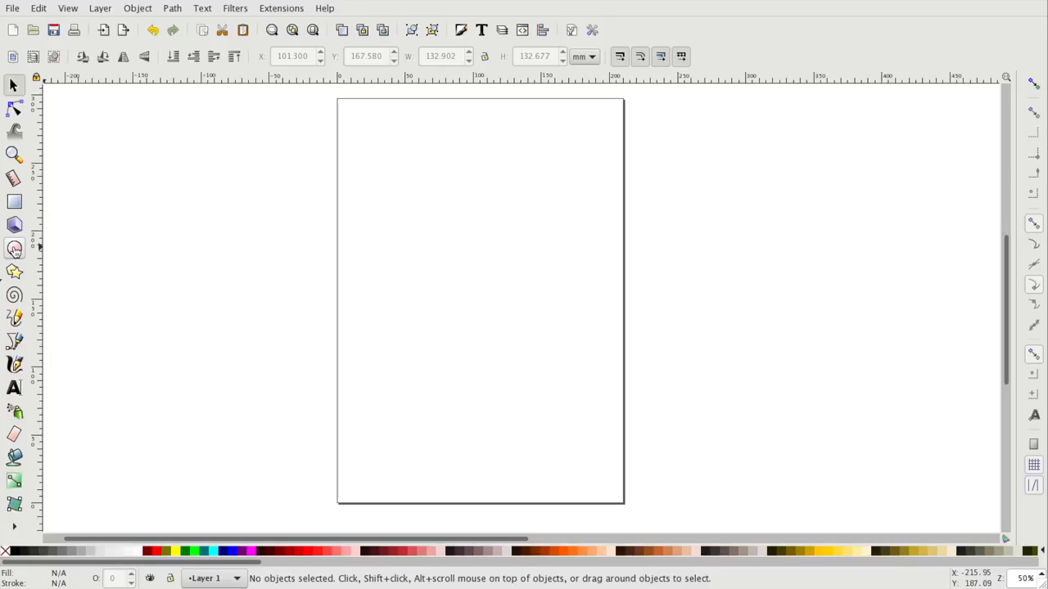
Draw a circle about 52 mm across on the page's upper half and a rectangle about 89 × 123 mm directly below it.
{"action": "left_click", "coordinate": [14, 250]}
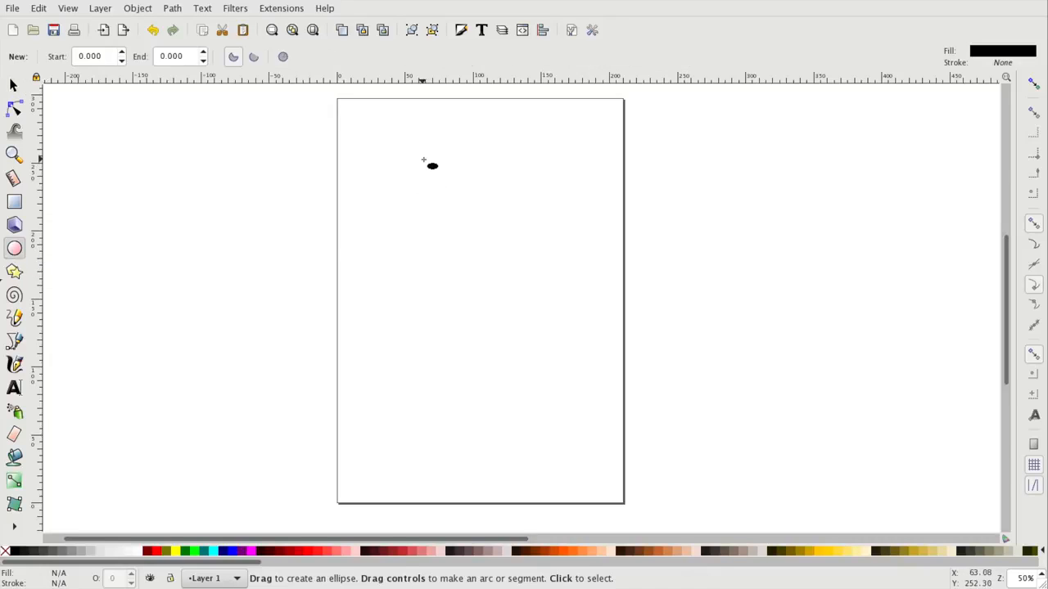
{"action": "left_click_drag", "start_coordinate": [423, 154], "coordinate": [509, 233]}
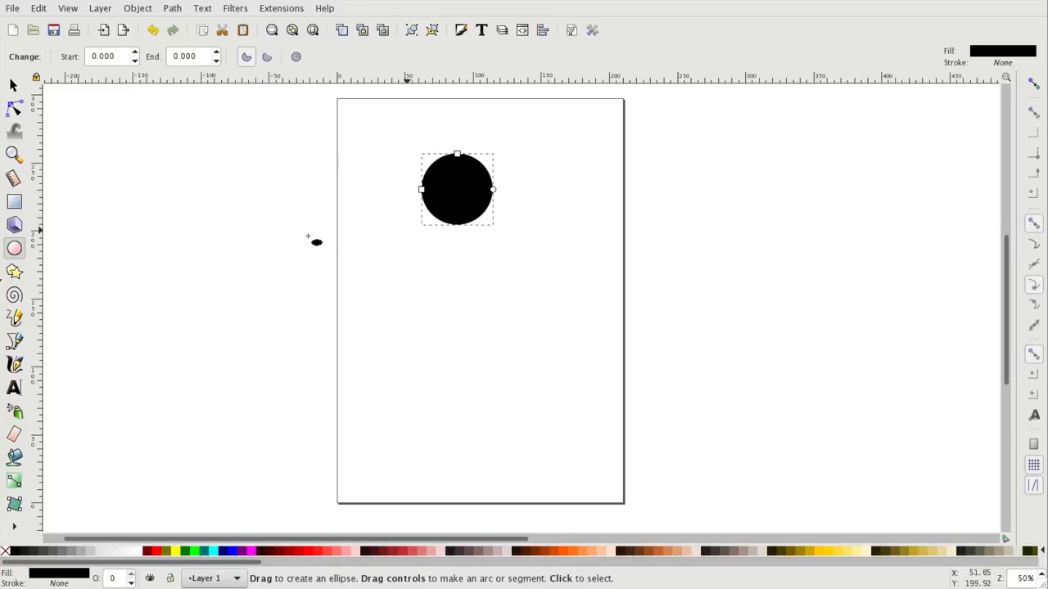
{"action": "left_click", "coordinate": [17, 206]}
{"action": "left_click_drag", "start_coordinate": [399, 224], "coordinate": [520, 392]}
{"action": "key", "text": "Escape"}
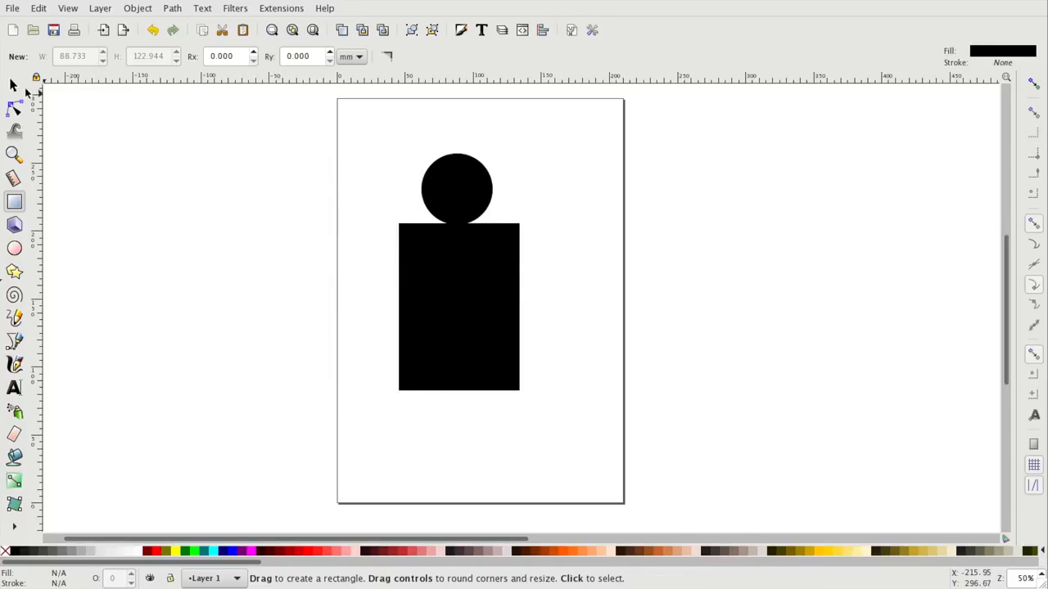
Give both the circle and the rectangle a flat red stroke (ff0000ff).
{"action": "key", "text": "s"}
{"action": "left_click", "coordinate": [432, 205]}
{"action": "left_click", "coordinate": [466, 300], "text": "shift"}
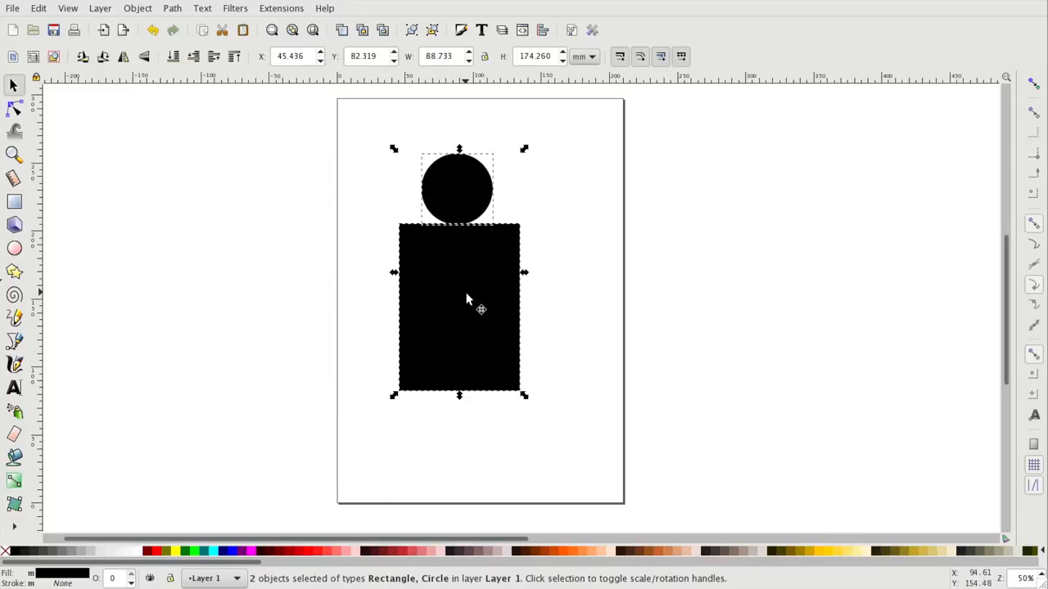
{"action": "left_click", "coordinate": [77, 579]}
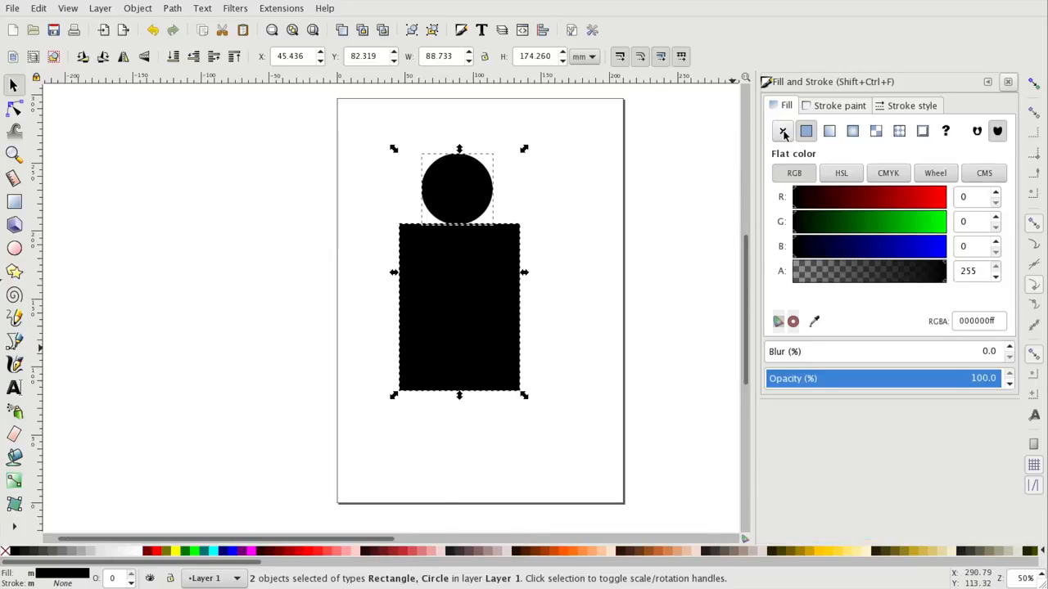
{"action": "left_click", "coordinate": [814, 104]}
{"action": "left_click", "coordinate": [806, 132]}
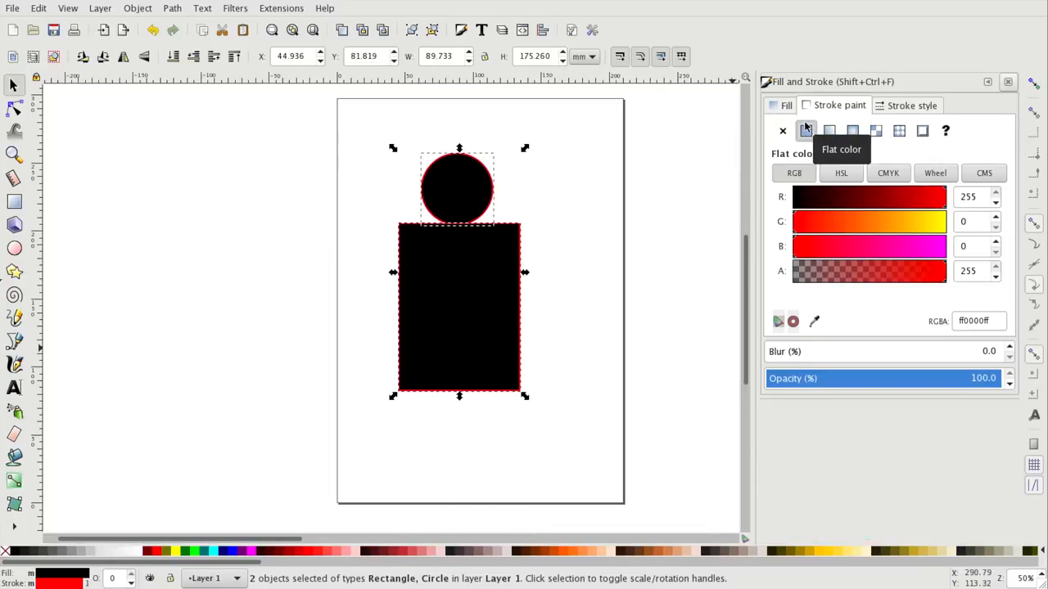
{"action": "mouse_move", "coordinate": [837, 199]}
{"action": "left_mouse_down"}
{"action": "mouse_move", "coordinate": [730, 203]}
{"action": "mouse_move", "coordinate": [1041, 210]}
{"action": "left_mouse_up"}
Remove the fill from the circle and the rectangle so only their outlines are drawn, and deselect them.
{"action": "left_click", "coordinate": [783, 105]}
{"action": "left_click", "coordinate": [783, 131]}
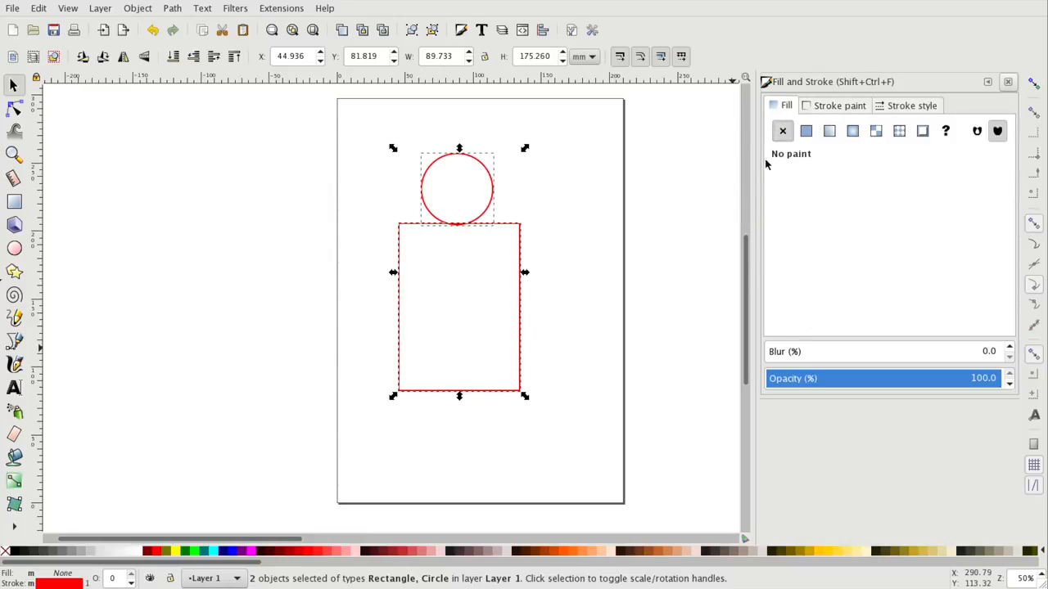
{"action": "left_click", "coordinate": [894, 107]}
{"action": "left_click", "coordinate": [785, 105]}
{"action": "left_click", "coordinate": [656, 201]}
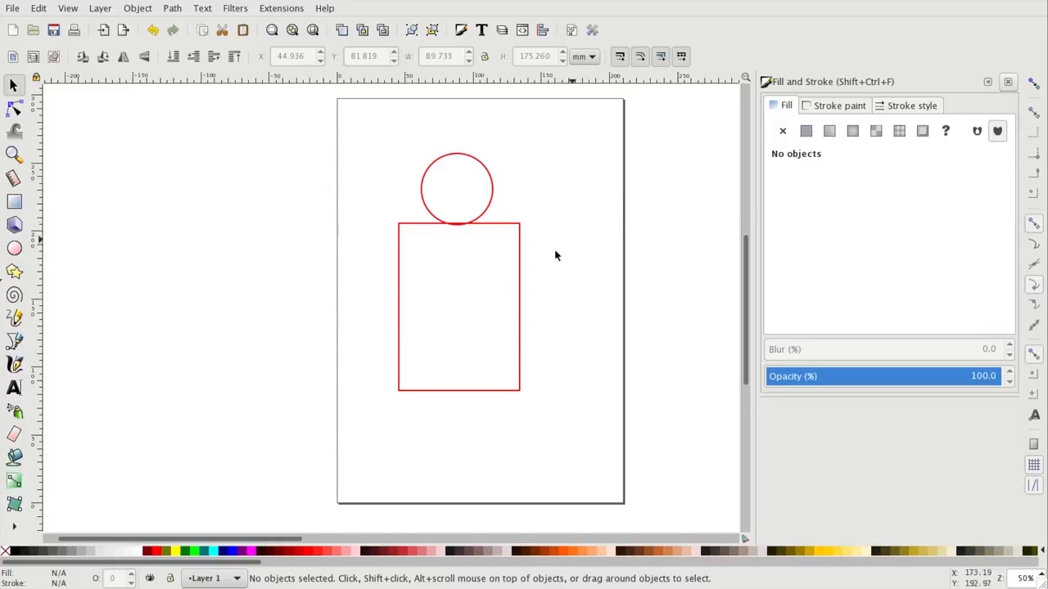
Round the four corners of the large rectangle evenly with a moderate radius.
{"action": "left_click", "coordinate": [524, 286]}
{"action": "key", "text": "r"}
{"action": "left_click", "coordinate": [522, 229]}
{"action": "left_click_drag", "start_coordinate": [523, 233], "coordinate": [523, 249]}
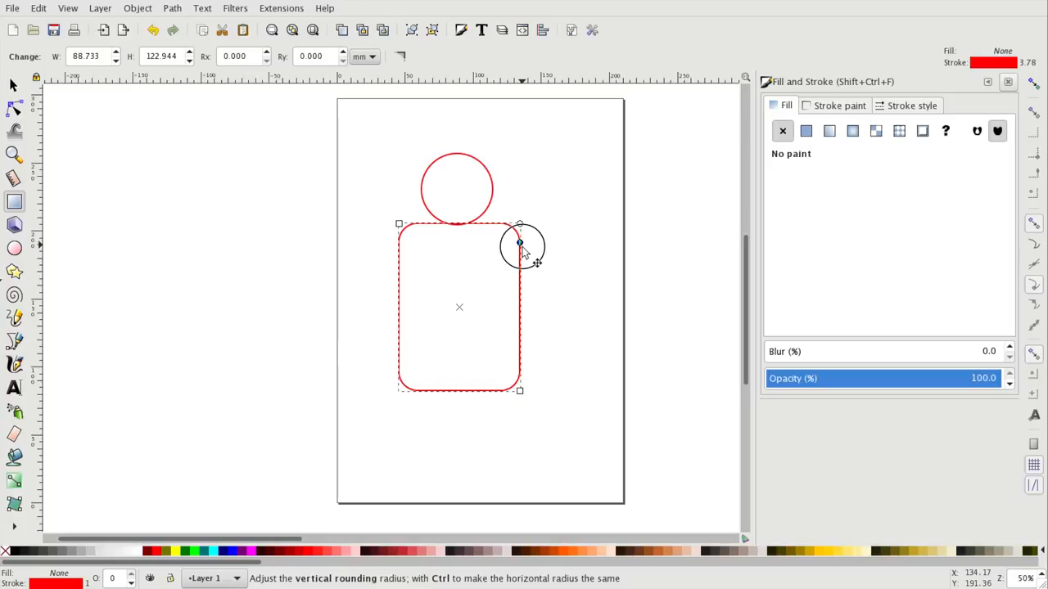
{"action": "left_click", "coordinate": [13, 85]}
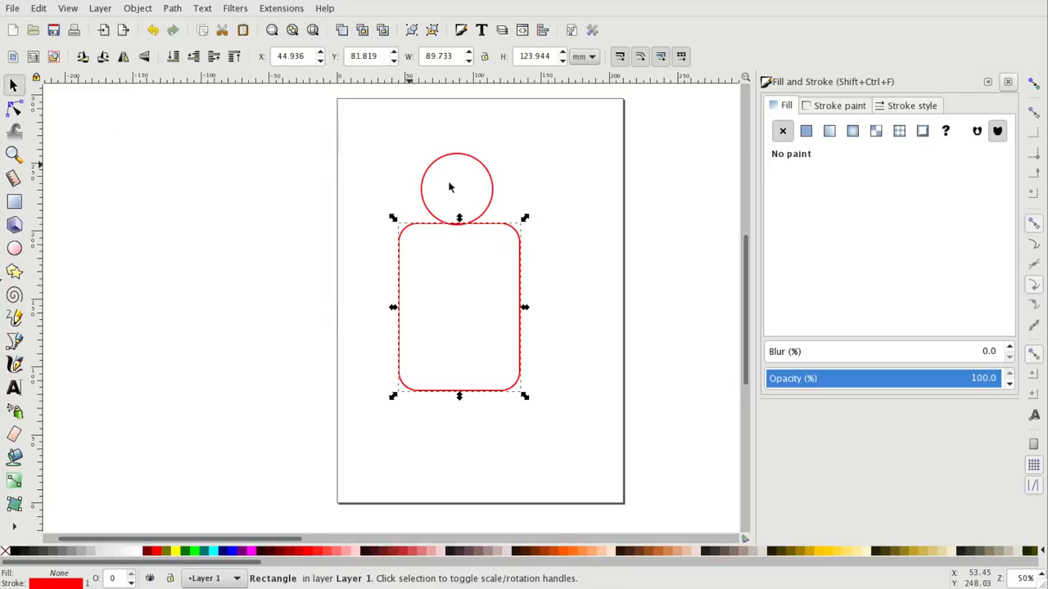
Align the circle and the rounded rectangle on a common vertical axis, relative to the last selected object.
{"action": "left_click", "coordinate": [489, 214]}
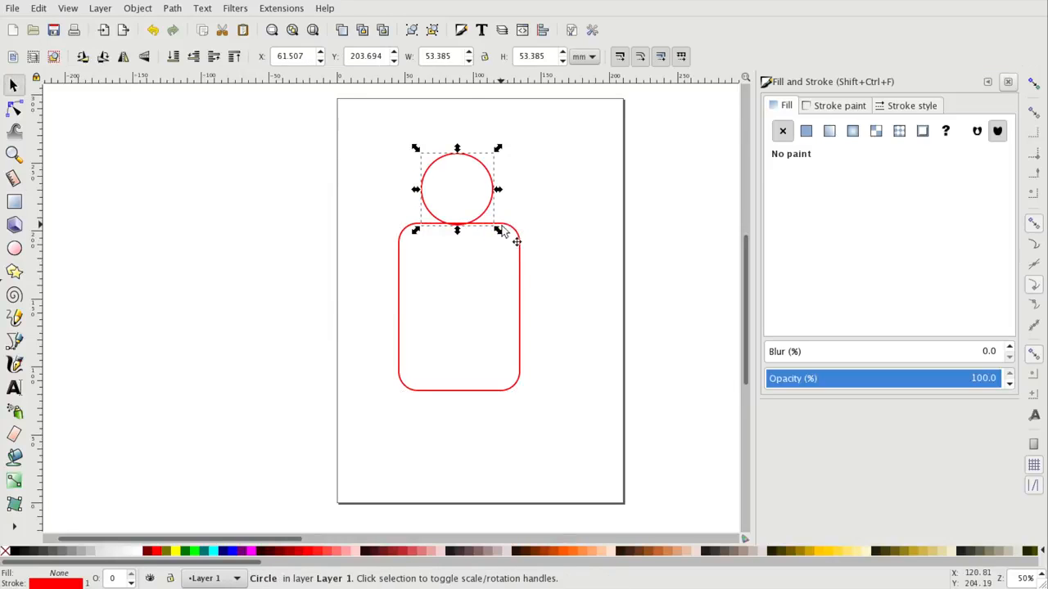
{"action": "left_click", "coordinate": [546, 36]}
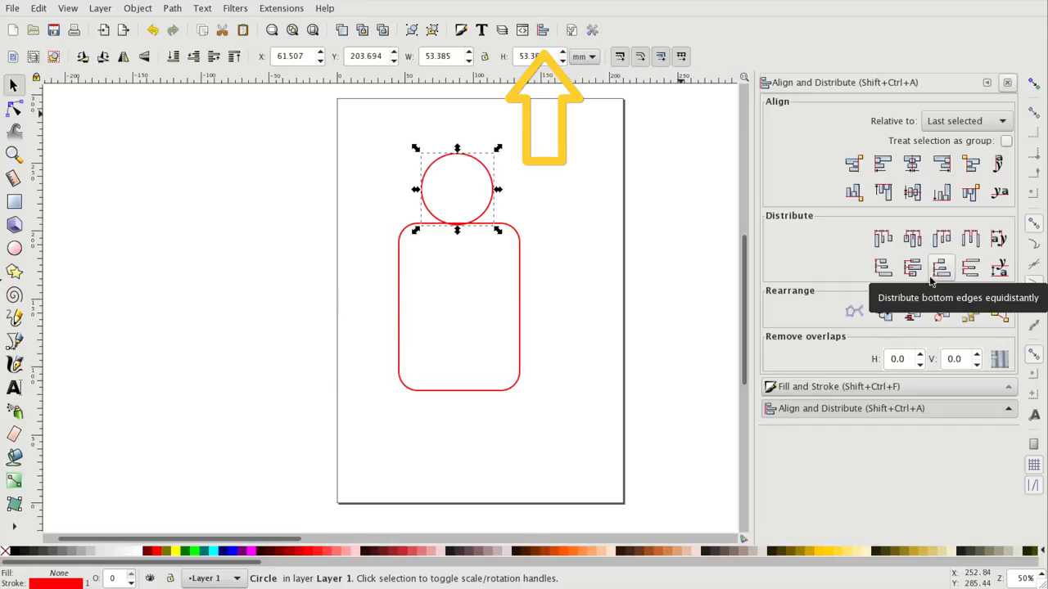
{"action": "left_click", "coordinate": [138, 9]}
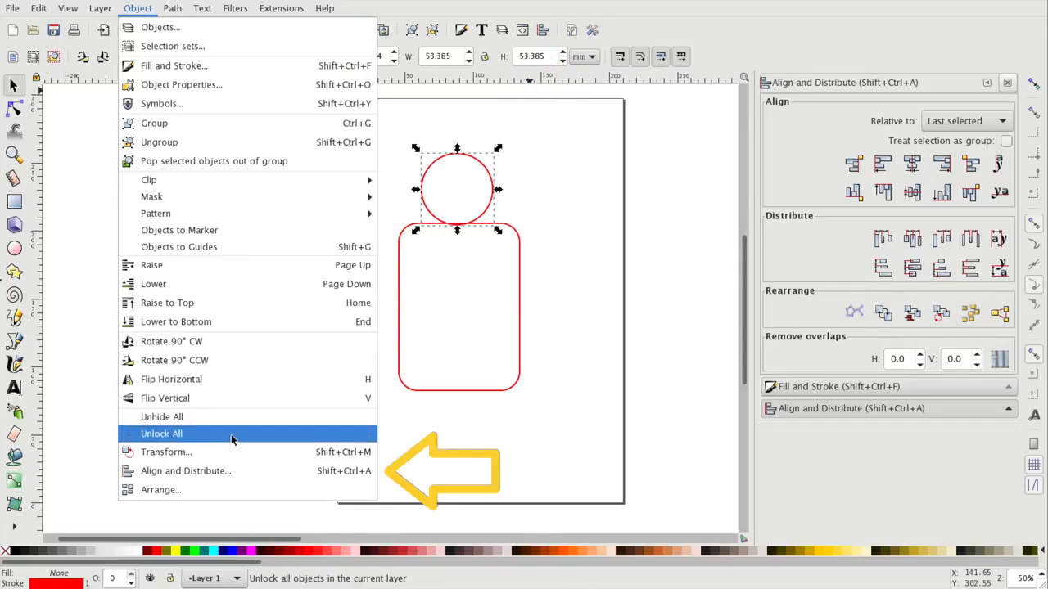
{"action": "left_click", "coordinate": [266, 479]}
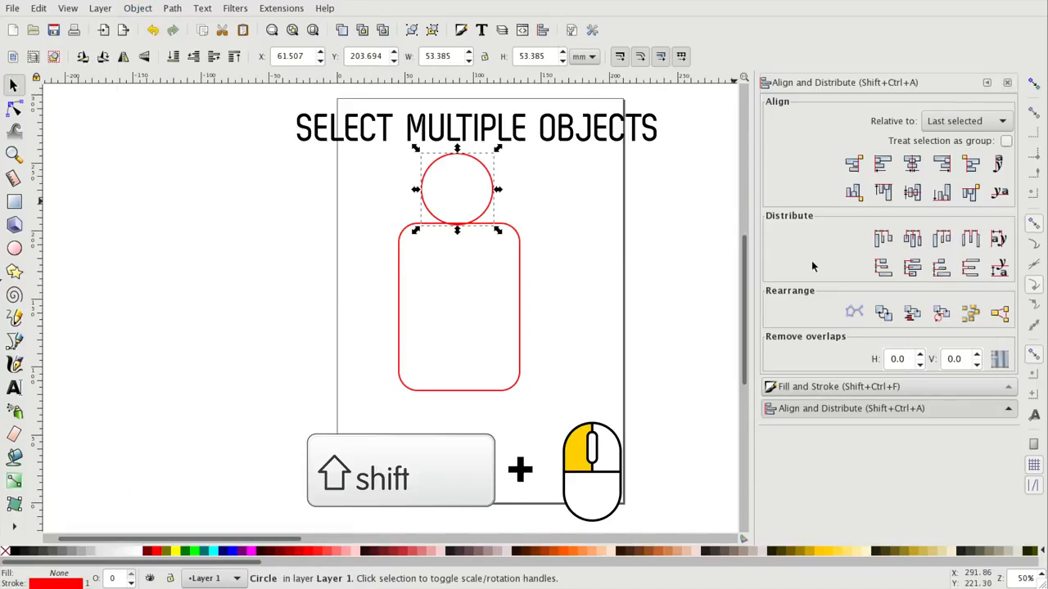
{"action": "left_click", "coordinate": [573, 270]}
{"action": "left_click", "coordinate": [488, 197]}
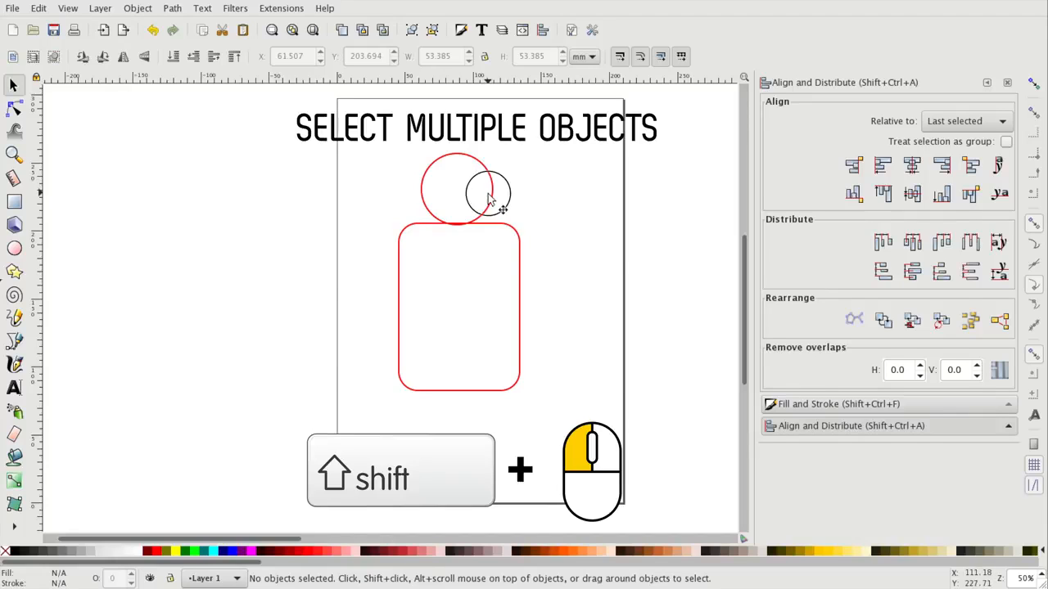
{"action": "left_click", "coordinate": [520, 245], "text": "shift"}
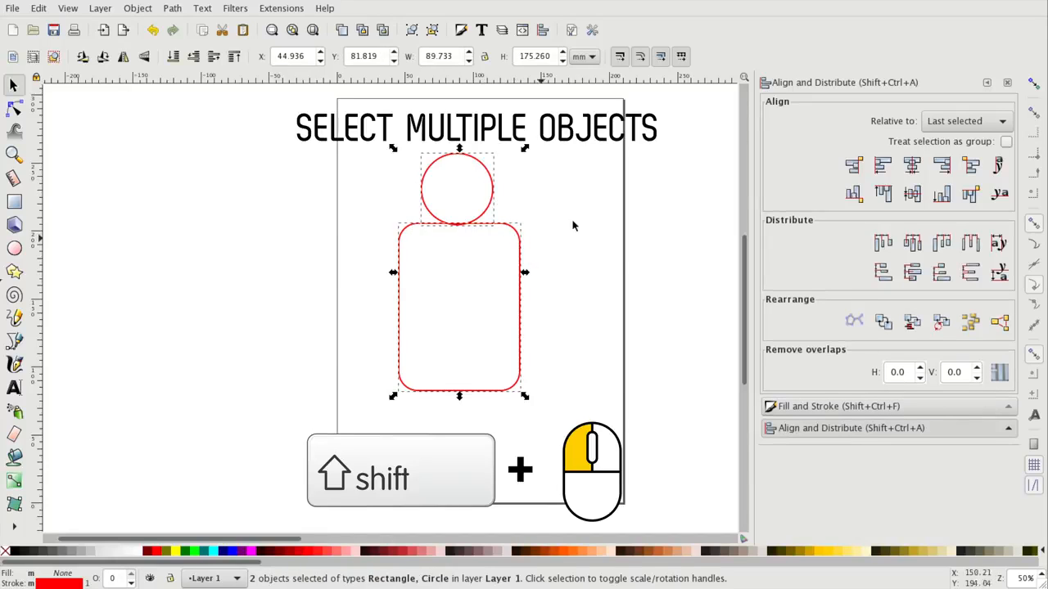
{"action": "left_click", "coordinate": [921, 171]}
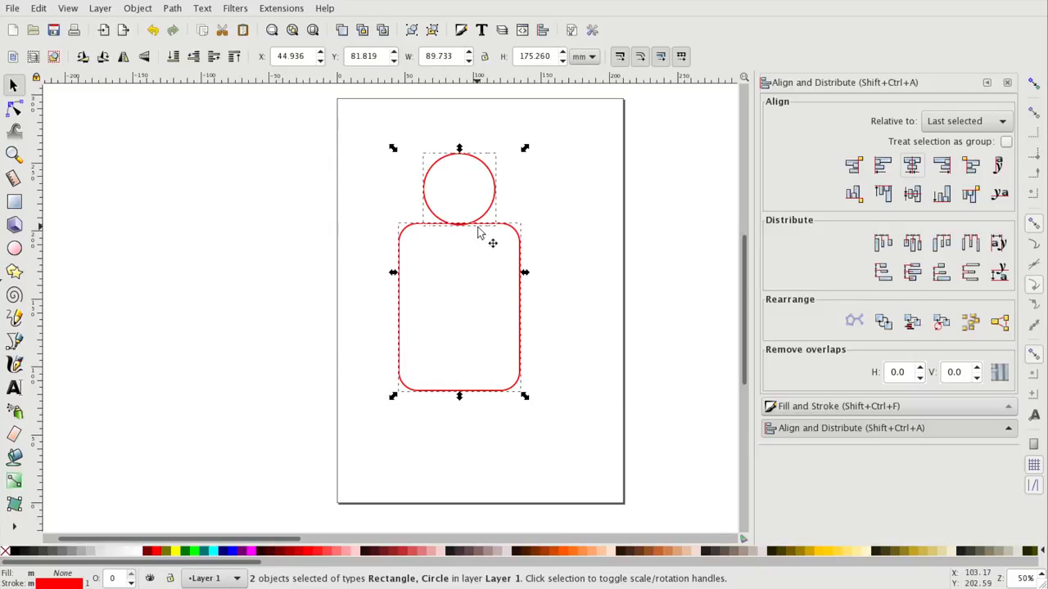
{"action": "left_click", "coordinate": [600, 262]}
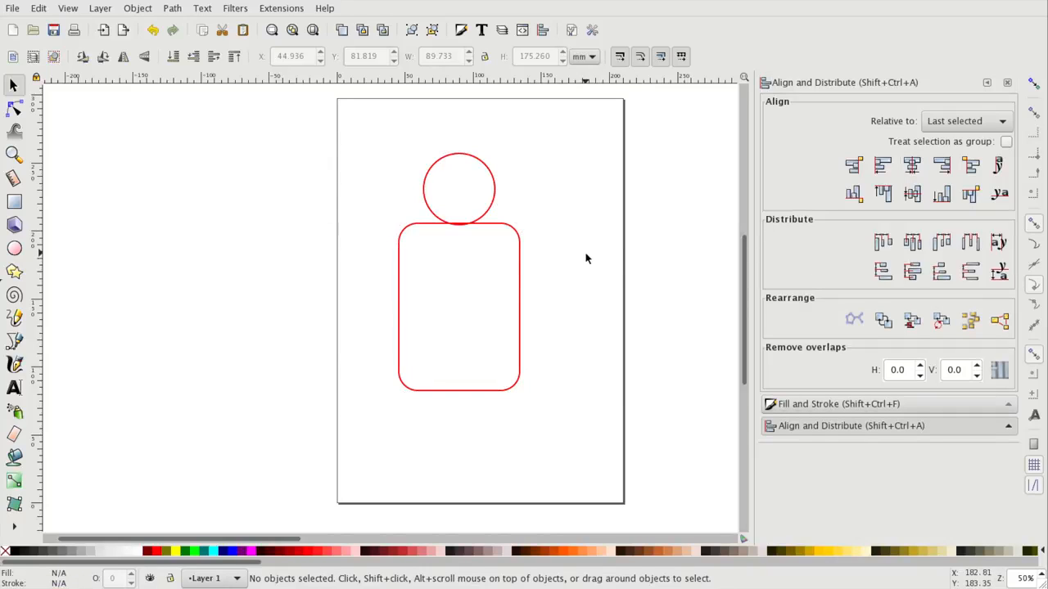
Move the circle straight up by about 5 mm, leaving a small gap above the rounded rectangle.
{"action": "left_click", "coordinate": [492, 210]}
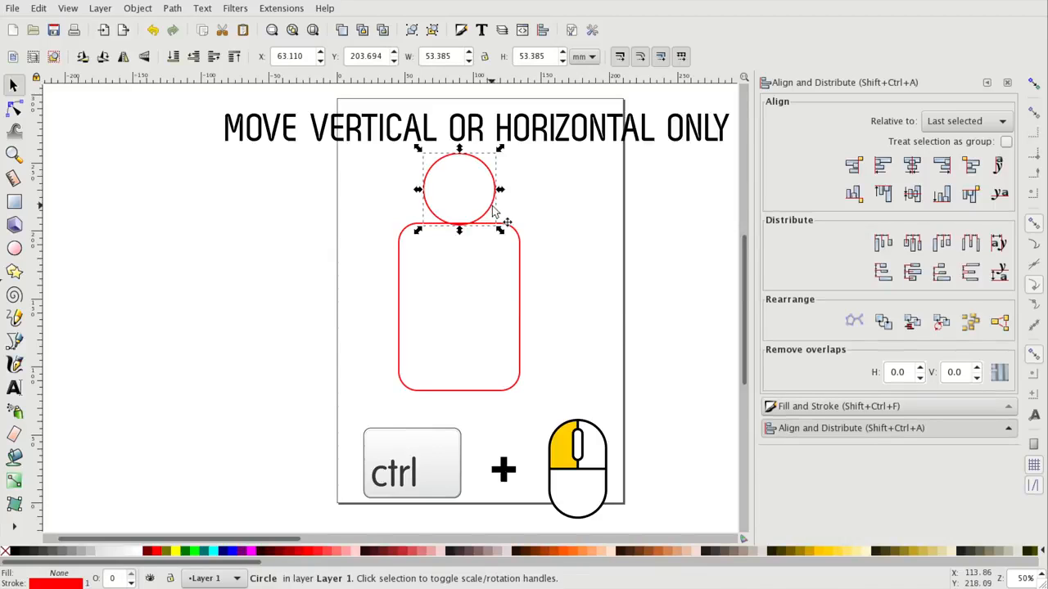
{"action": "left_click_drag", "start_coordinate": [493, 211], "coordinate": [490, 201]}
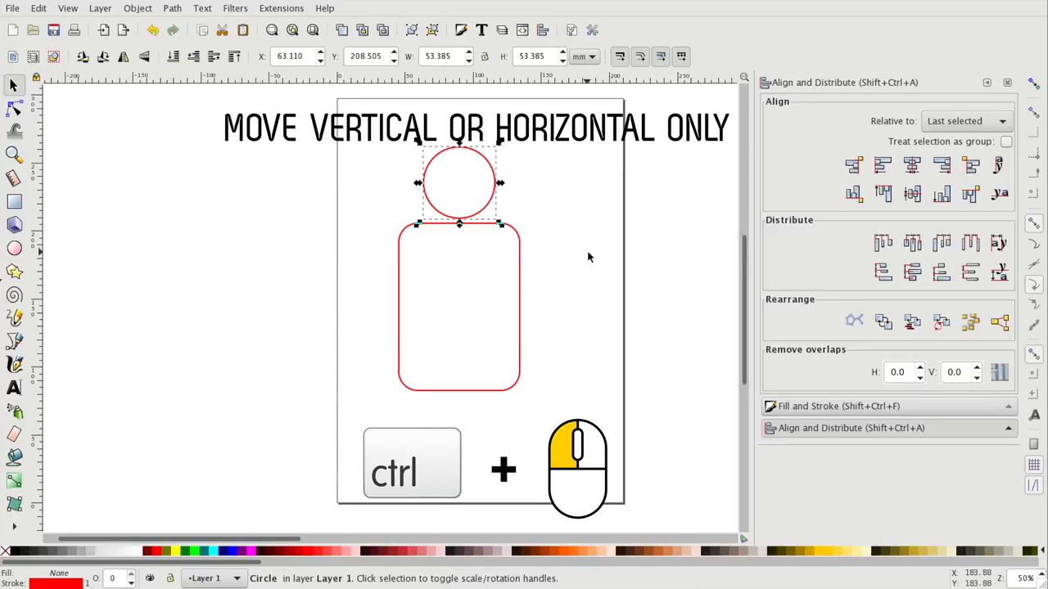
{"action": "left_click", "coordinate": [587, 257]}
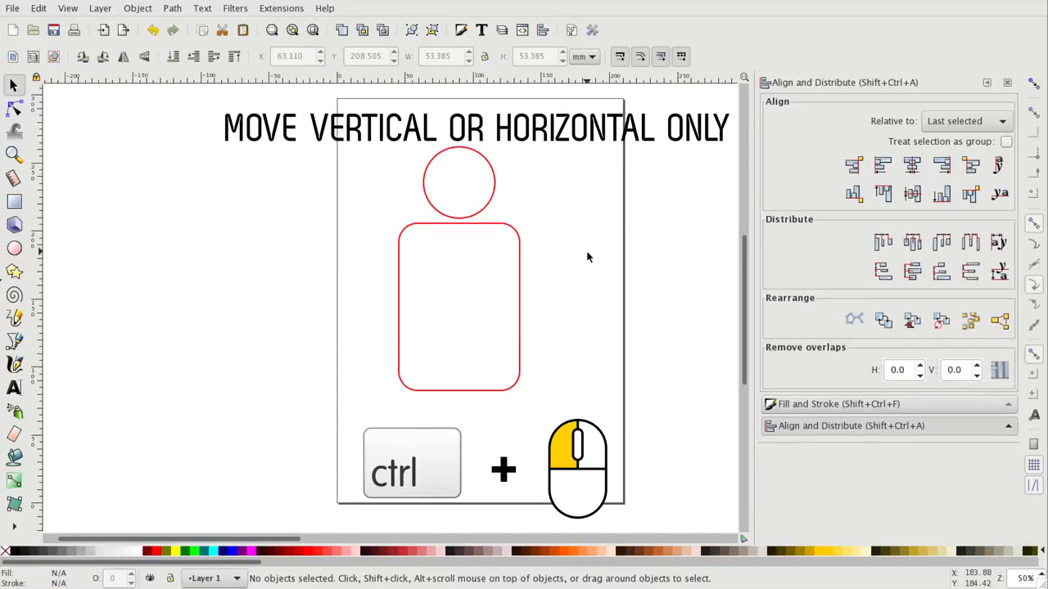
Draw a sharp-cornered neck rectangle about 25 × 34 mm and position it overlapping both the circle and the body.
{"action": "left_click", "coordinate": [14, 203]}
{"action": "left_click_drag", "start_coordinate": [443, 200], "coordinate": [477, 247]}
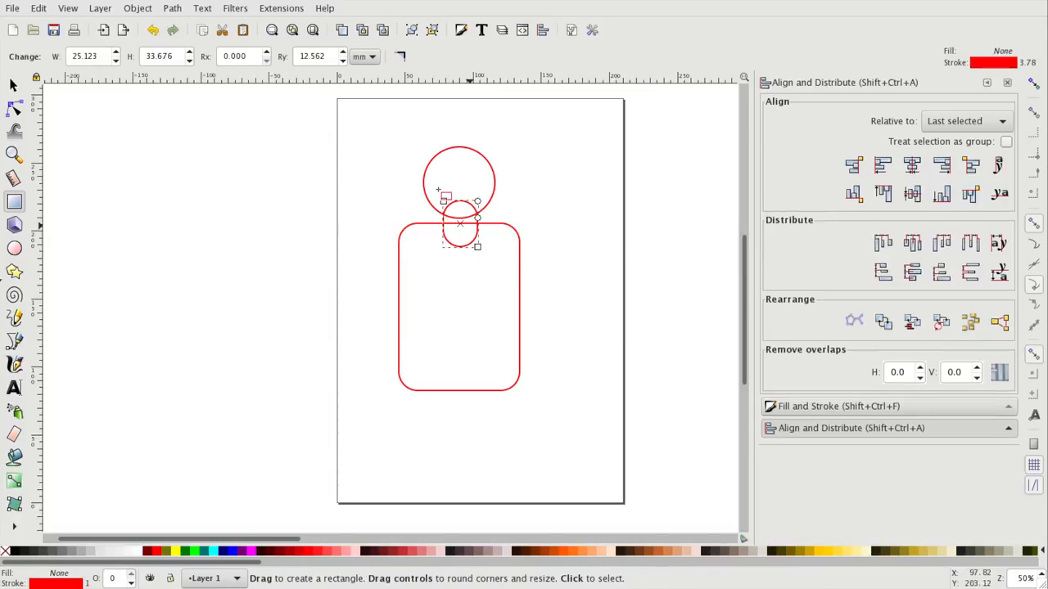
{"action": "left_click", "coordinate": [401, 55]}
{"action": "key", "text": "s"}
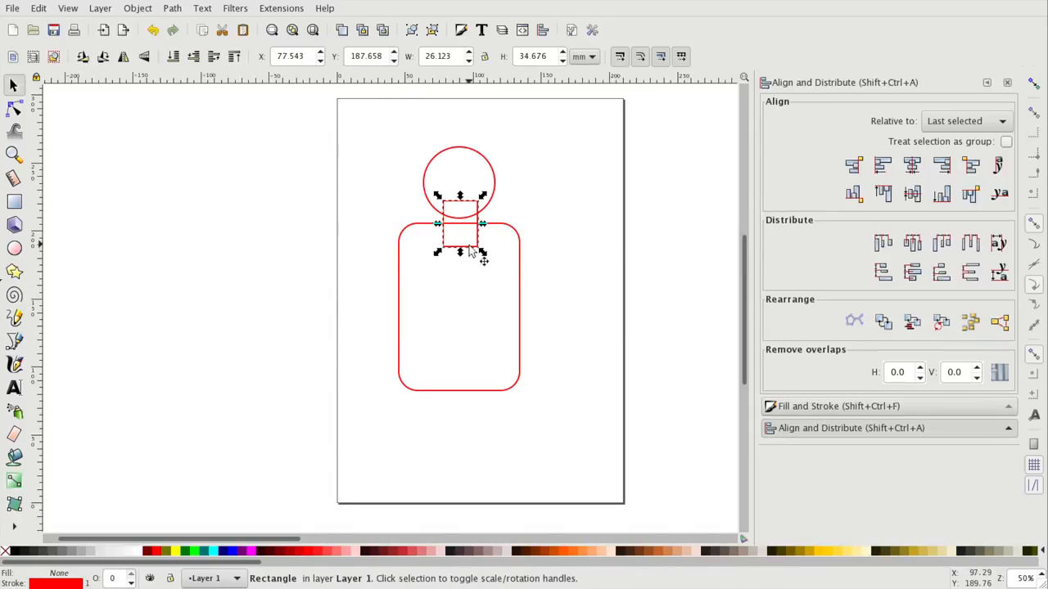
{"action": "left_click_drag", "start_coordinate": [477, 244], "coordinate": [478, 241]}
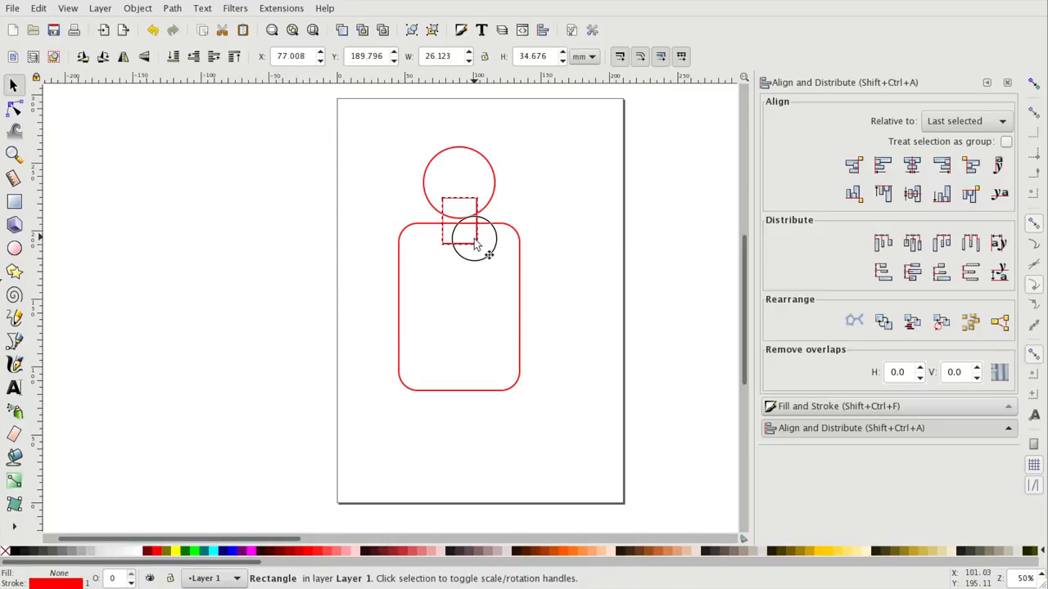
Center the neck, circle and body on a common vertical axis, relative to the last selected object.
{"action": "left_click", "coordinate": [493, 203], "text": "shift"}
{"action": "left_click", "coordinate": [518, 240], "text": "shift"}
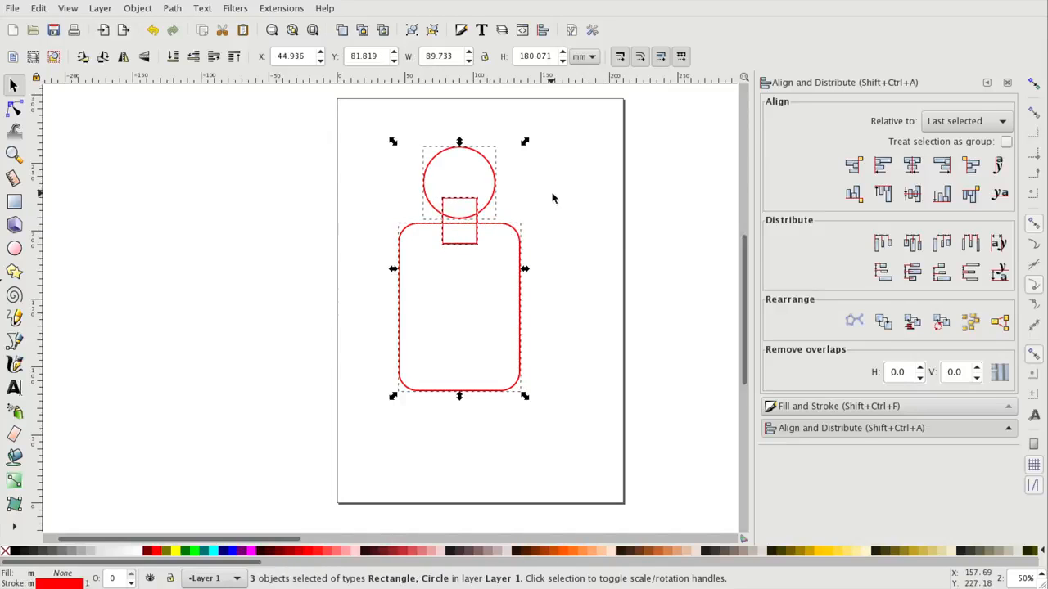
{"action": "left_click", "coordinate": [923, 169]}
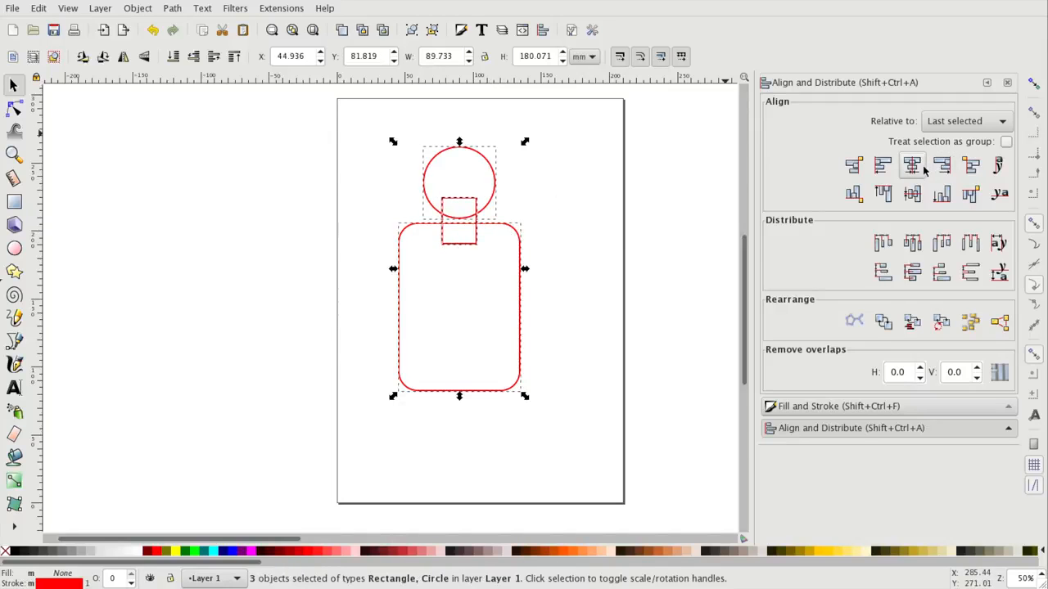
{"action": "left_click", "coordinate": [583, 244]}
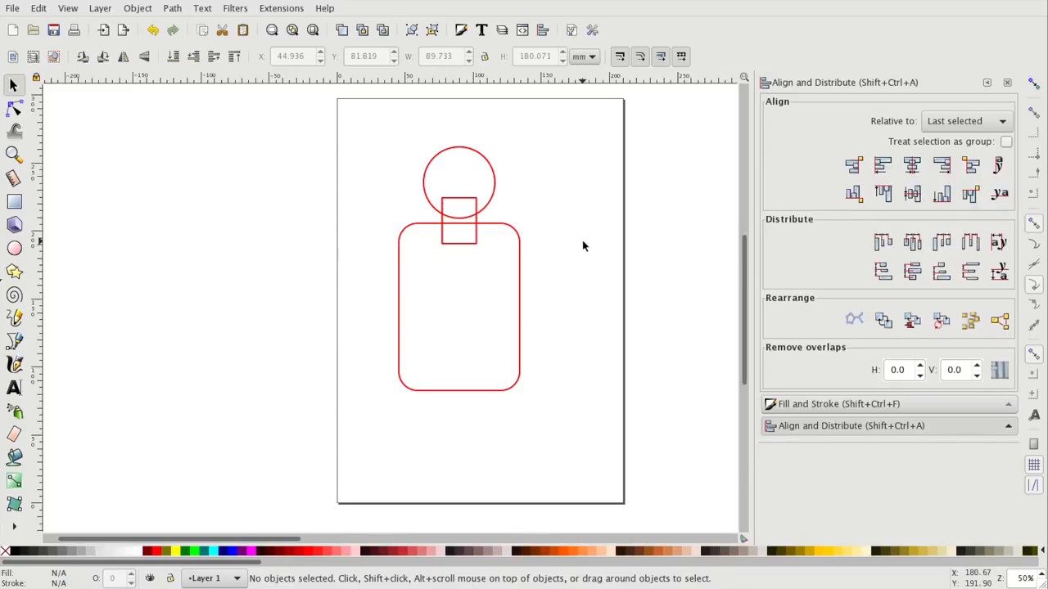
Merge the circle, neck rectangle and rounded body into a single outline with Union.
{"action": "left_click", "coordinate": [494, 188]}
{"action": "left_click", "coordinate": [476, 241], "text": "shift"}
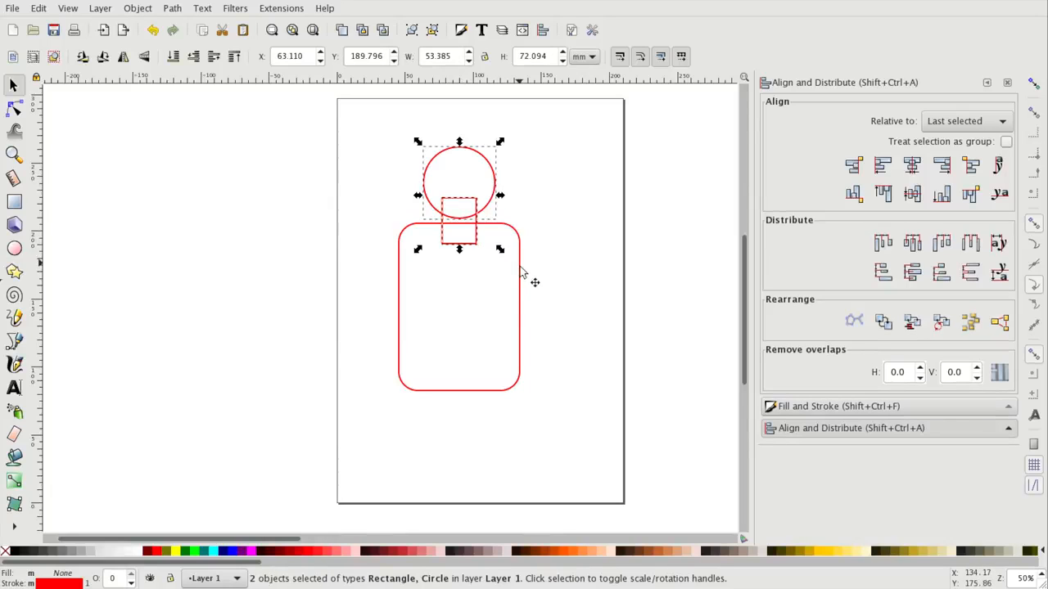
{"action": "left_click", "coordinate": [519, 273], "text": "shift"}
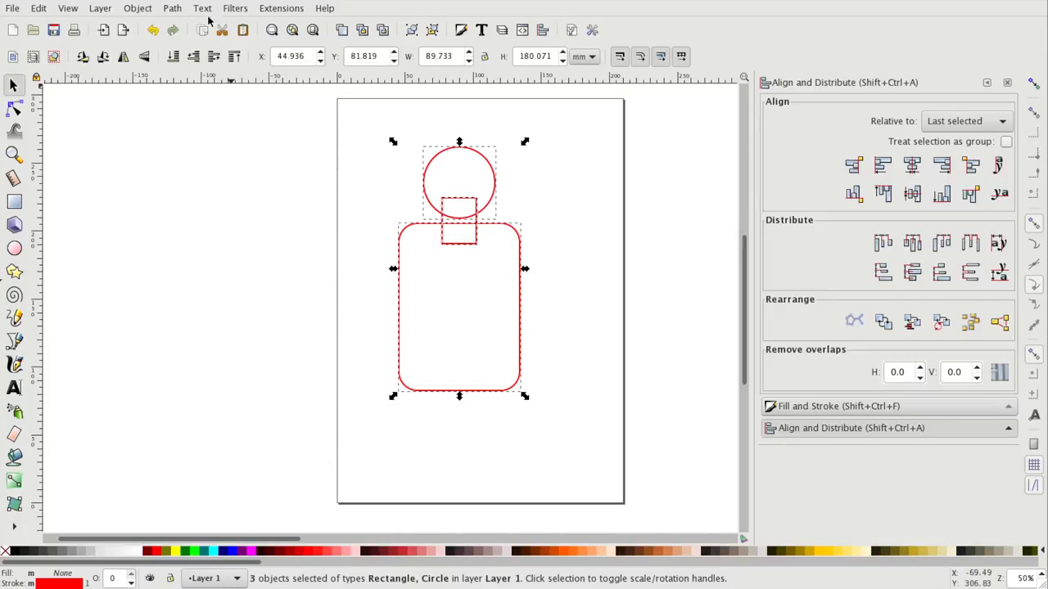
{"action": "left_click", "coordinate": [139, 9]}
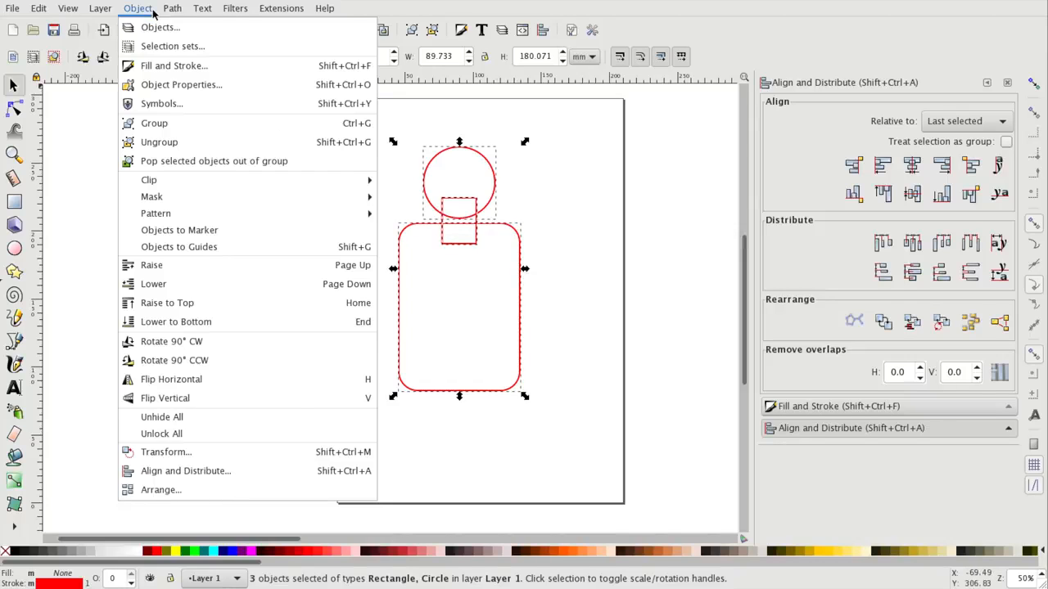
{"action": "mouse_move", "coordinate": [161, 12]}
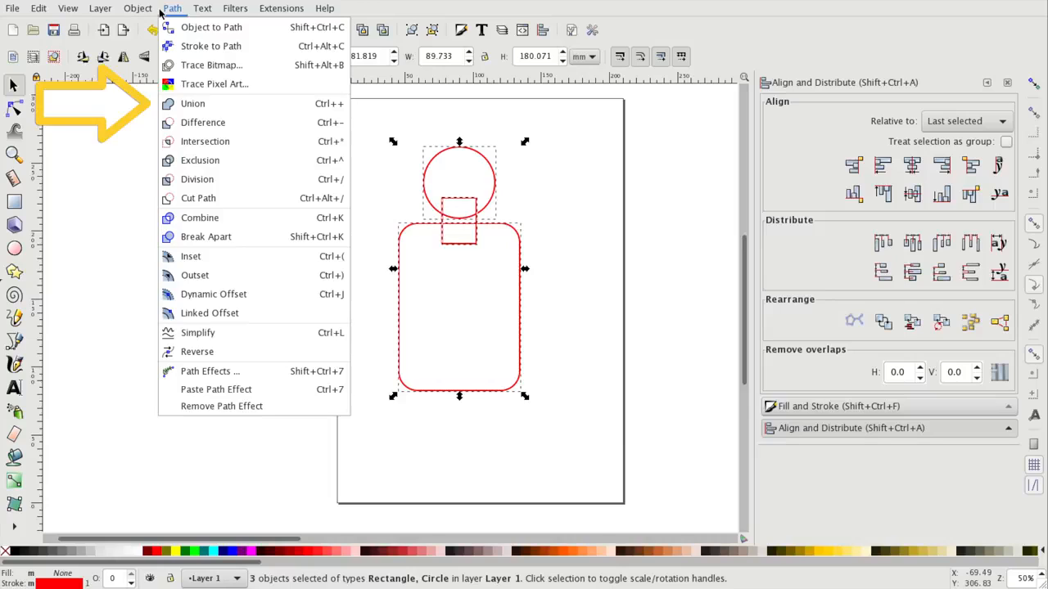
{"action": "left_click", "coordinate": [213, 106]}
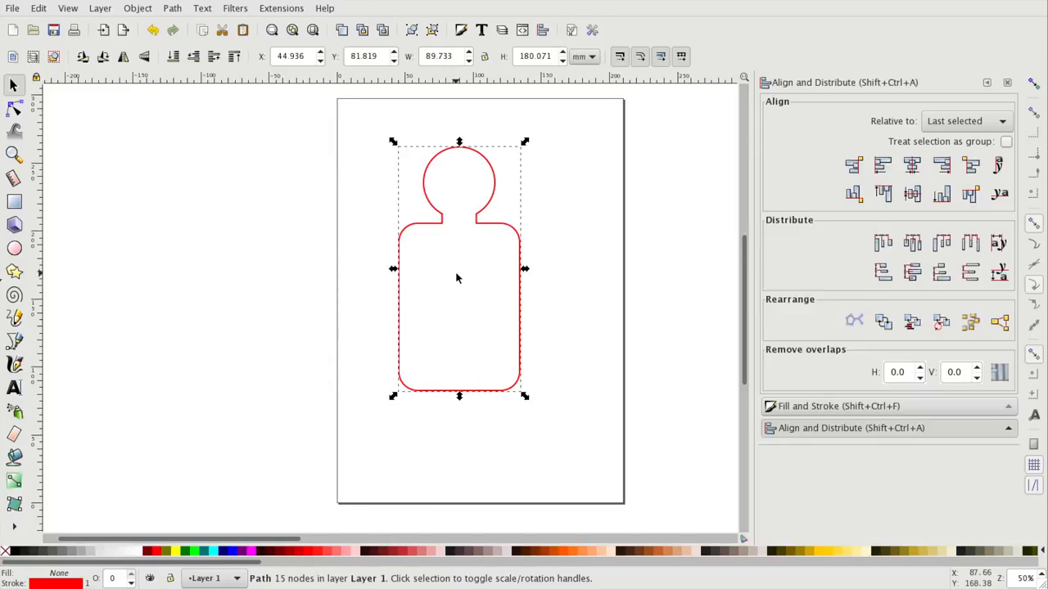
Draw a horizontal arm rectangle with fully rounded ends, about 85 × 25 mm, overlapping the body's left edge below the shoulder.
{"action": "left_click", "coordinate": [17, 203]}
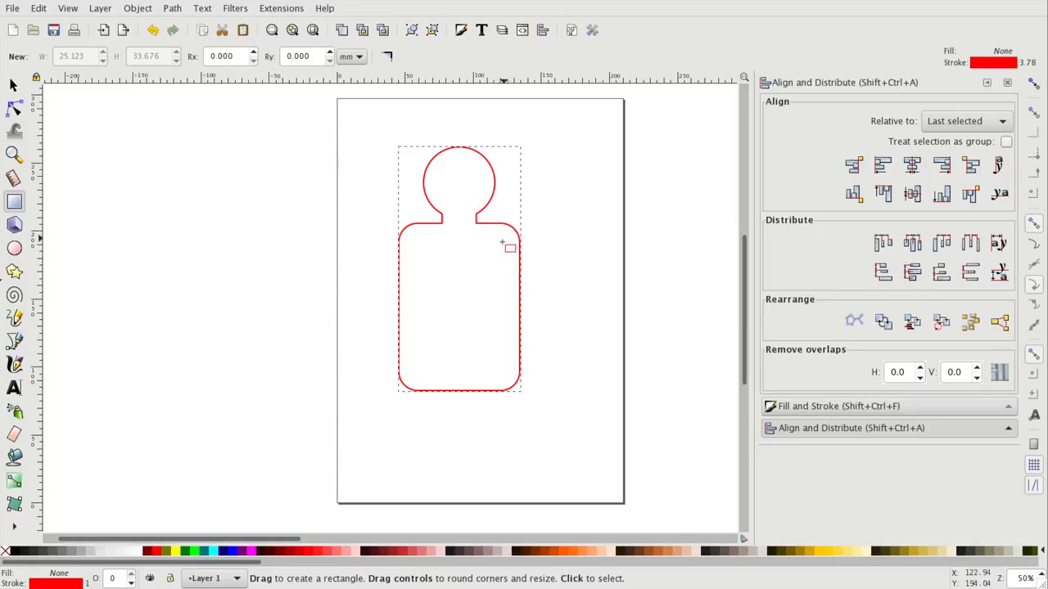
{"action": "left_click_drag", "start_coordinate": [292, 235], "coordinate": [409, 252]}
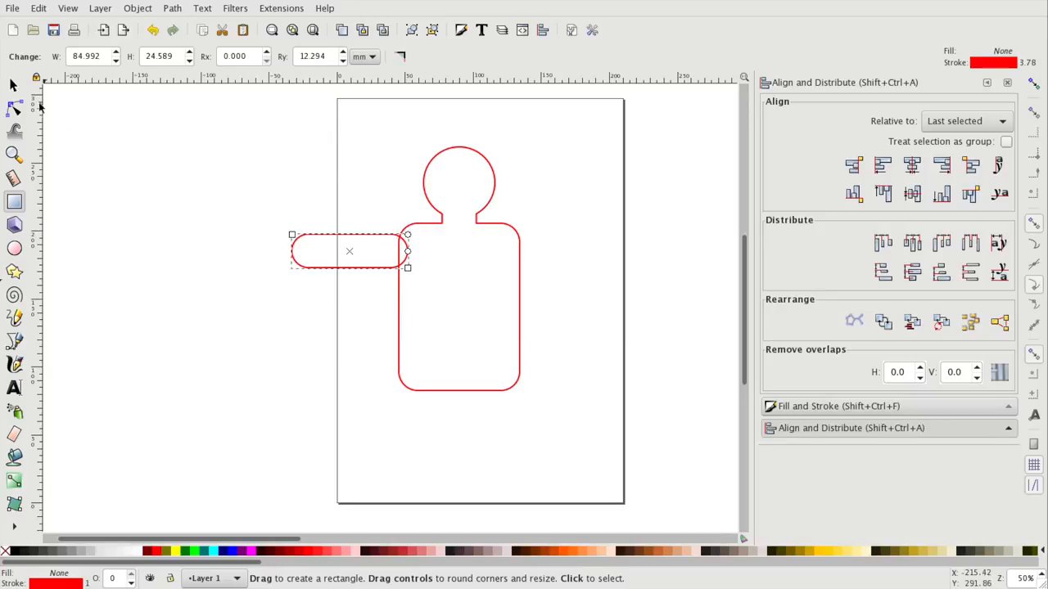
{"action": "left_click", "coordinate": [13, 86]}
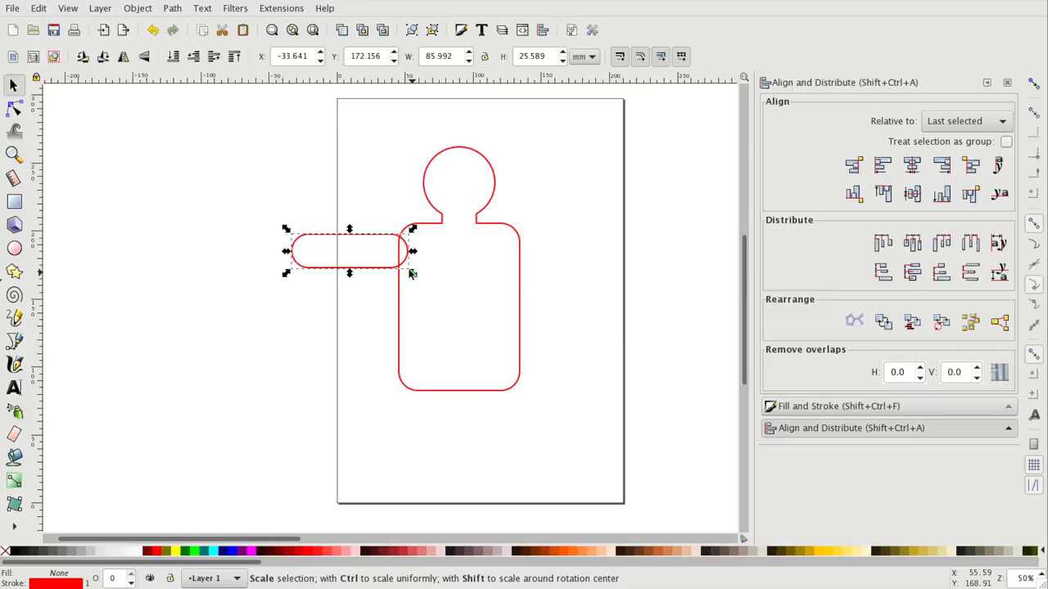
Lengthen the rounded arm rectangle to about 121 mm and rotate it so it slopes outward and down from the body's left shoulder.
{"action": "left_click_drag", "start_coordinate": [285, 251], "coordinate": [266, 254]}
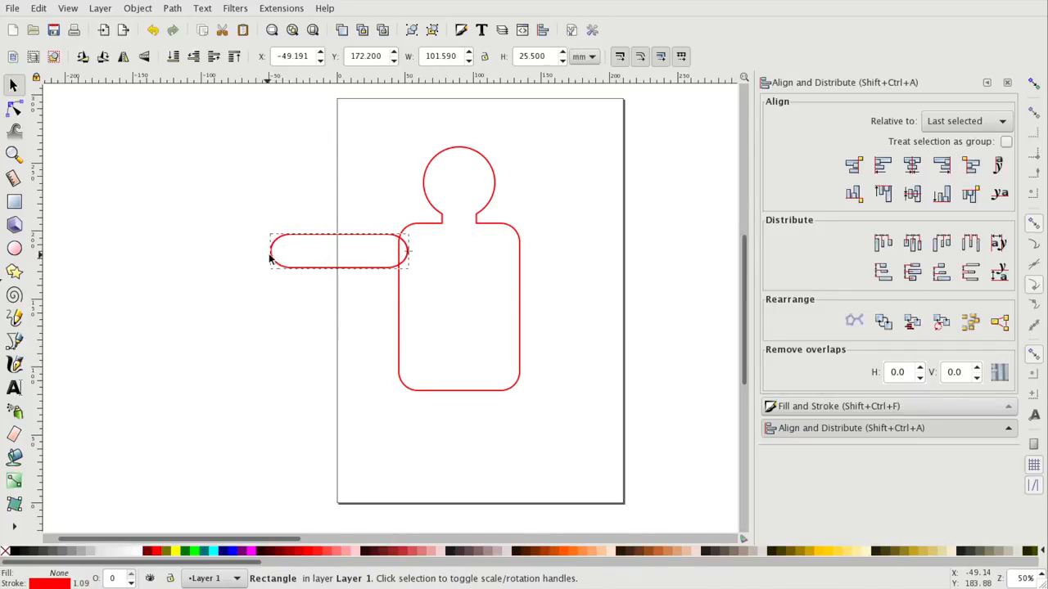
{"action": "left_click_drag", "start_coordinate": [385, 241], "coordinate": [346, 240]}
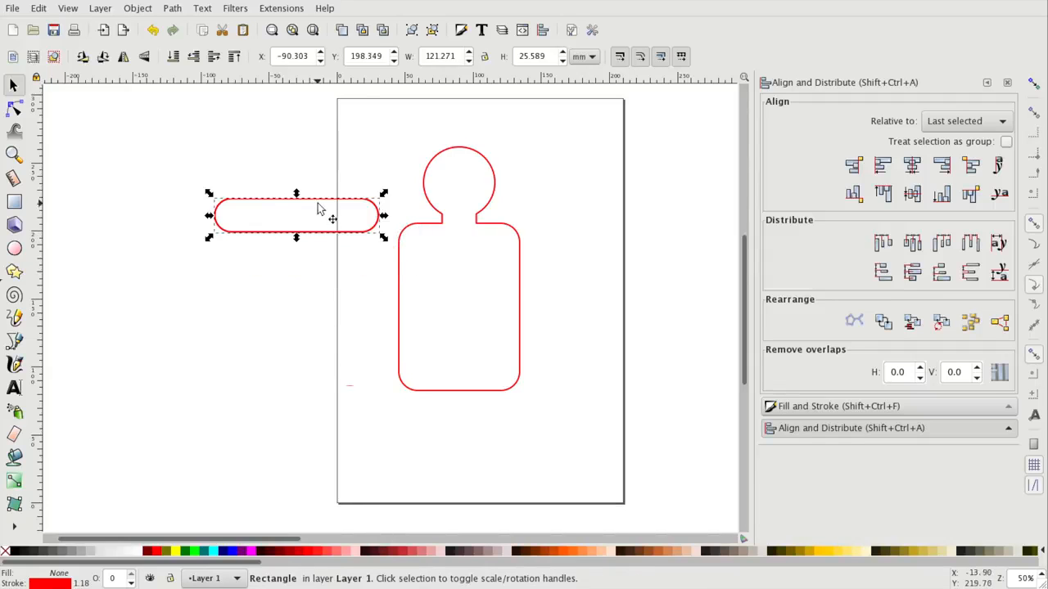
{"action": "left_click", "coordinate": [318, 202]}
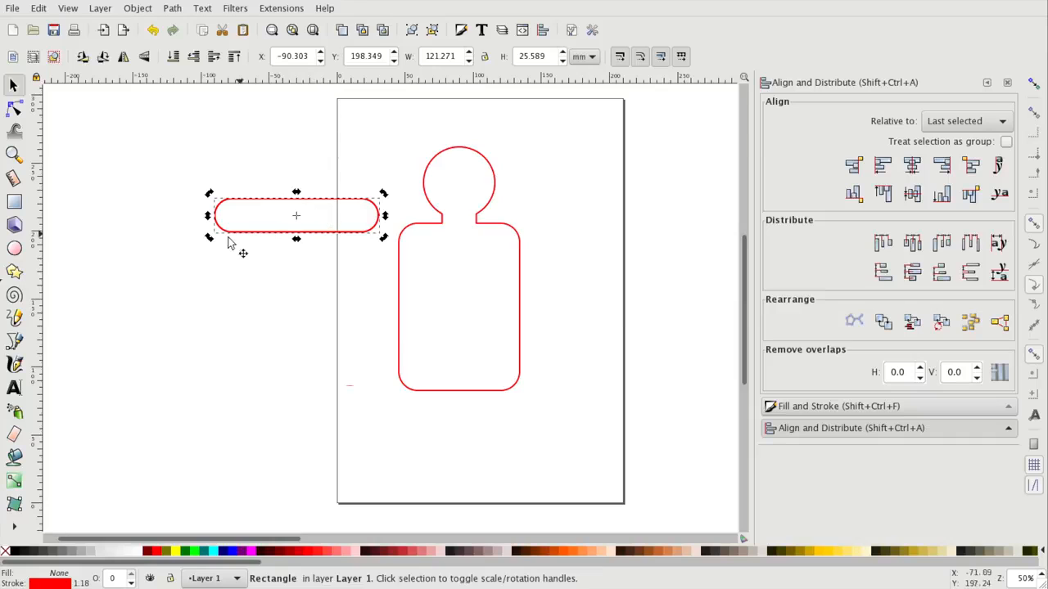
{"action": "left_click_drag", "start_coordinate": [209, 236], "coordinate": [388, 325]}
{"action": "left_click", "coordinate": [299, 243]}
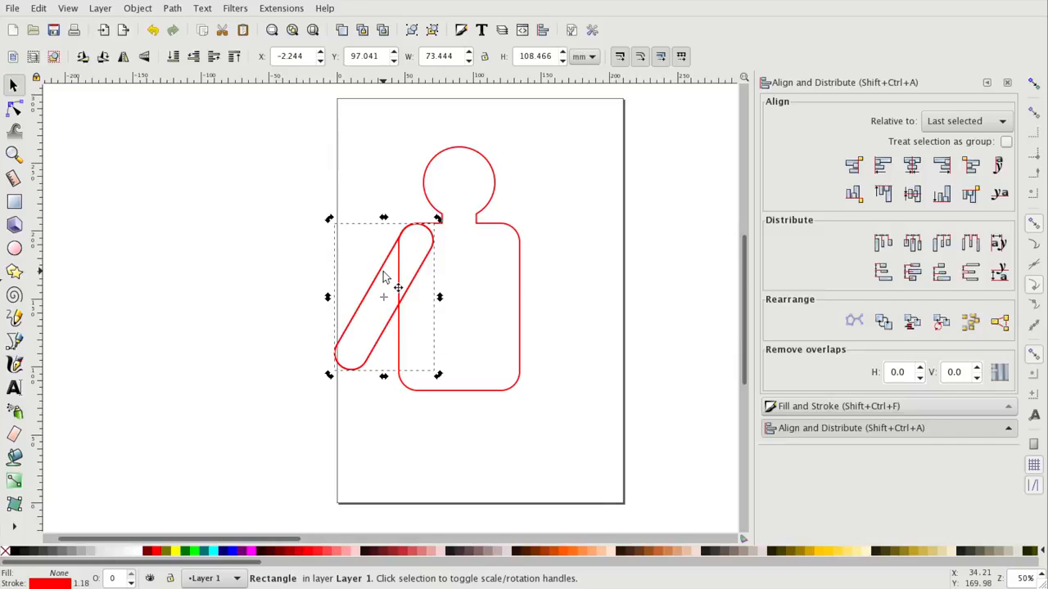
Duplicate the sloping arm, flip the copy horizontally and place it on the body's right shoulder.
{"action": "key", "text": "ctrl+d"}
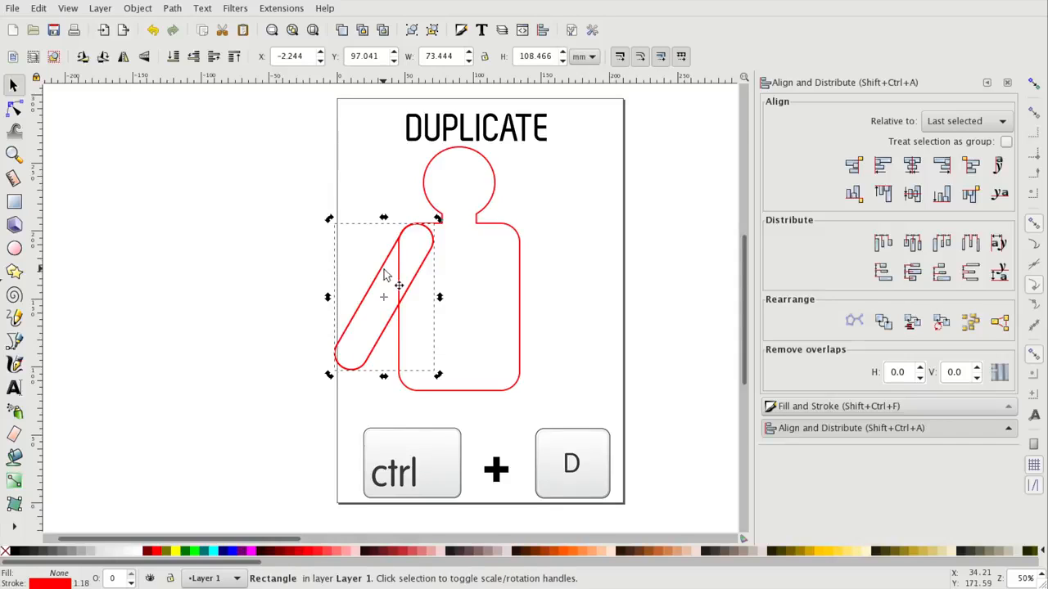
{"action": "left_click", "coordinate": [560, 306]}
{"action": "left_click", "coordinate": [421, 285]}
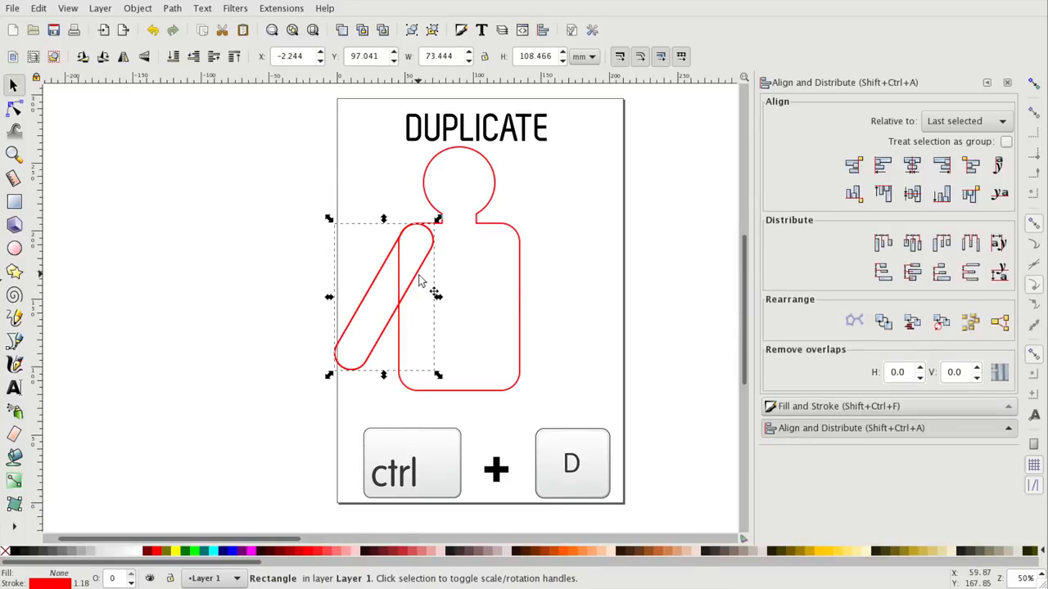
{"action": "left_click", "coordinate": [41, 10]}
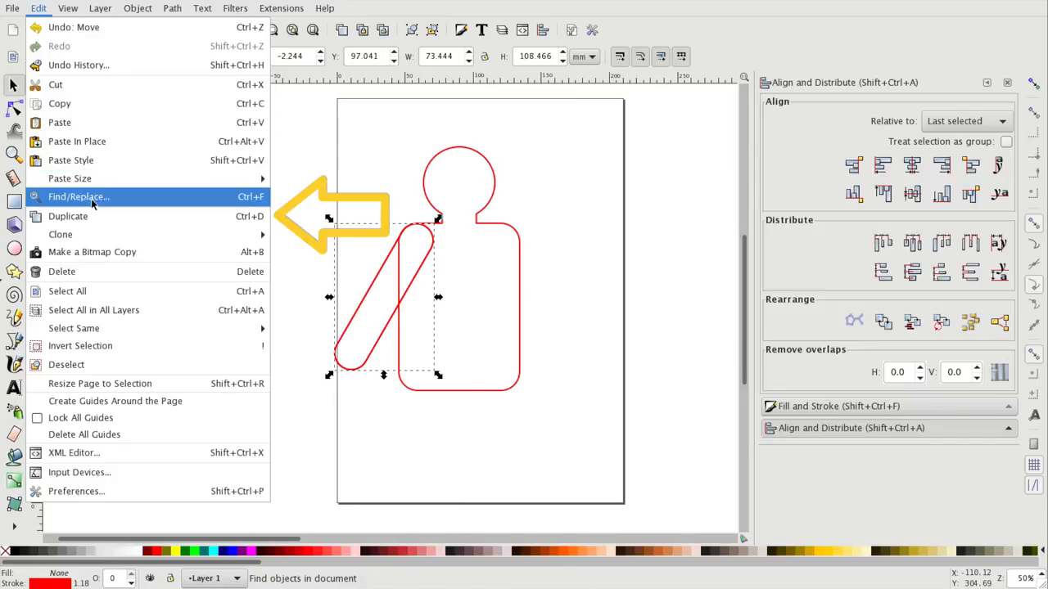
{"action": "left_click", "coordinate": [123, 219]}
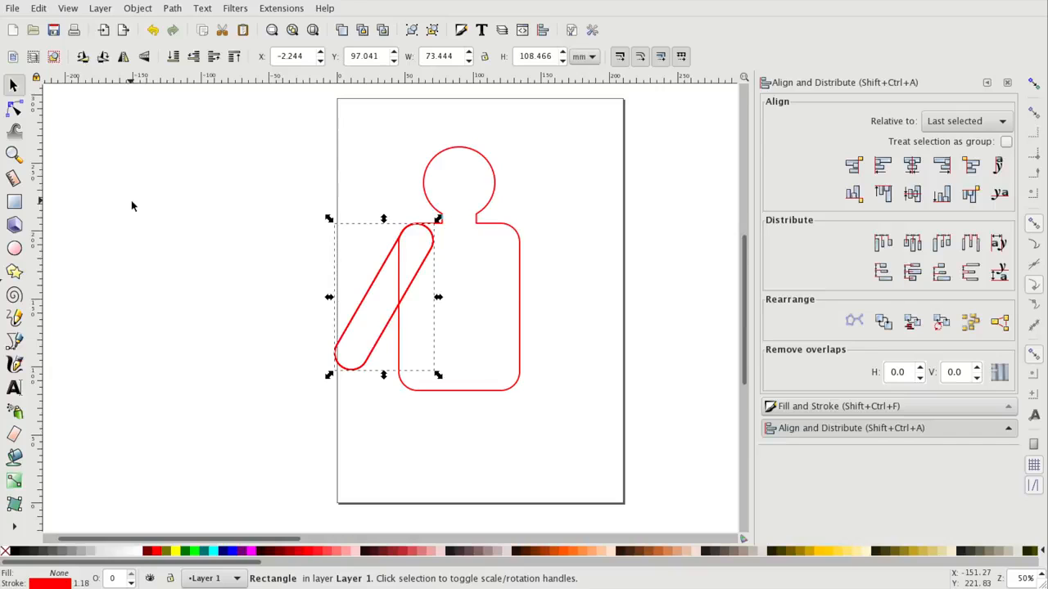
{"action": "left_click_drag", "start_coordinate": [414, 300], "coordinate": [600, 290]}
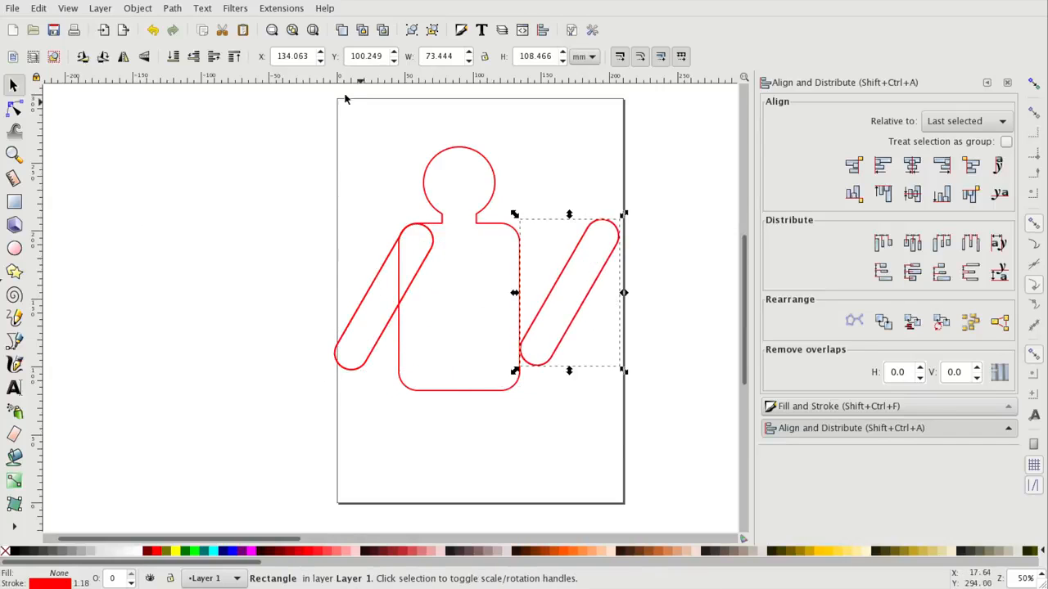
{"action": "left_click", "coordinate": [123, 58]}
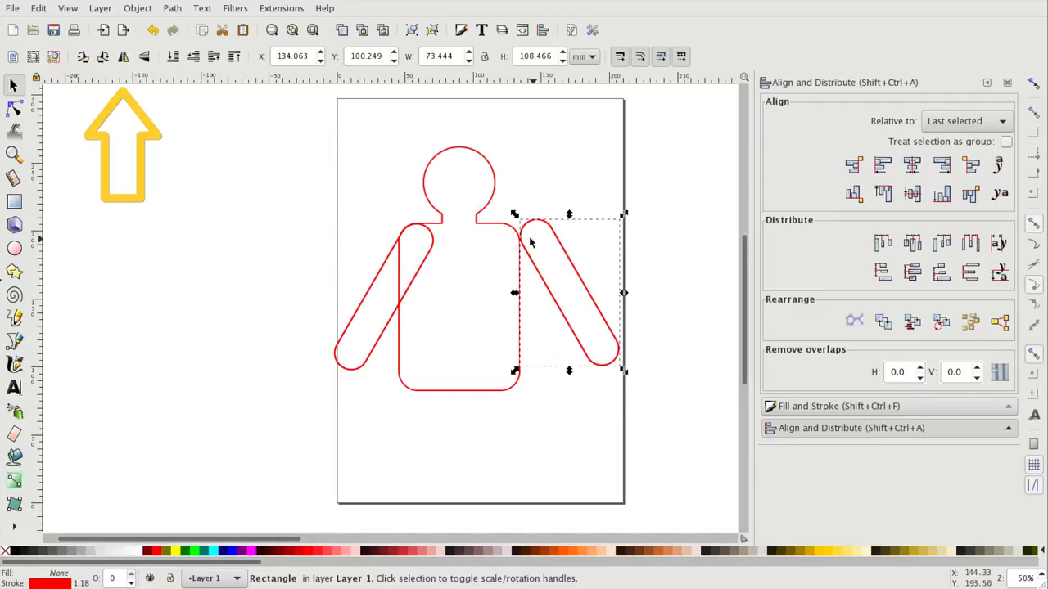
{"action": "left_click_drag", "start_coordinate": [565, 256], "coordinate": [533, 262]}
Merge both arms with the head-and-body outline using Union.
{"action": "left_click", "coordinate": [424, 274]}
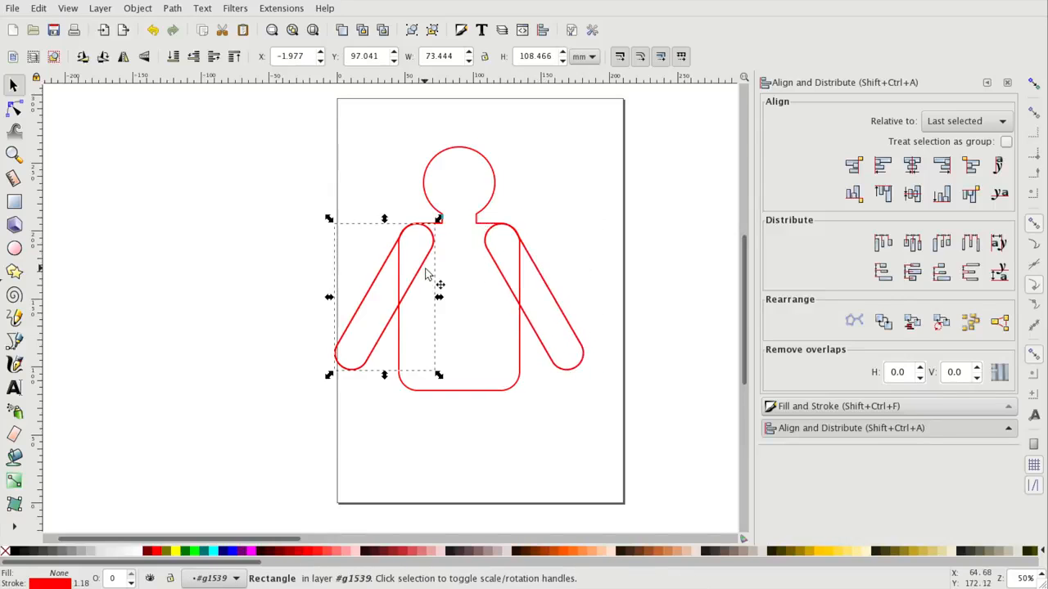
{"action": "left_click", "coordinate": [498, 390], "text": "shift"}
{"action": "left_click", "coordinate": [172, 9]}
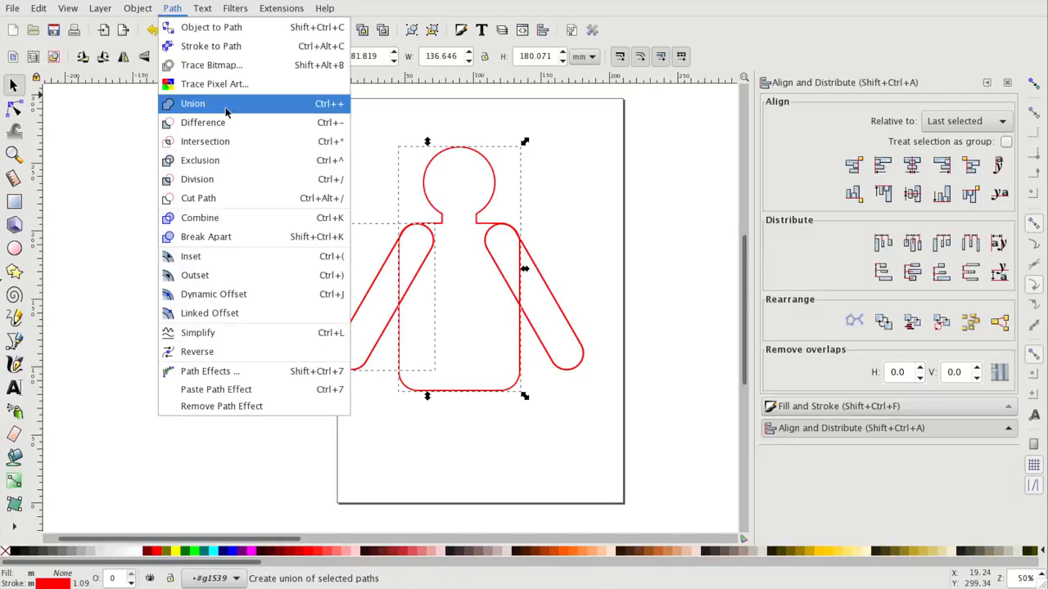
{"action": "left_click", "coordinate": [223, 101]}
{"action": "left_click", "coordinate": [569, 305]}
{"action": "left_click", "coordinate": [541, 270]}
{"action": "left_click", "coordinate": [504, 214], "text": "shift"}
{"action": "left_click", "coordinate": [172, 9]}
{"action": "left_click", "coordinate": [185, 103]}
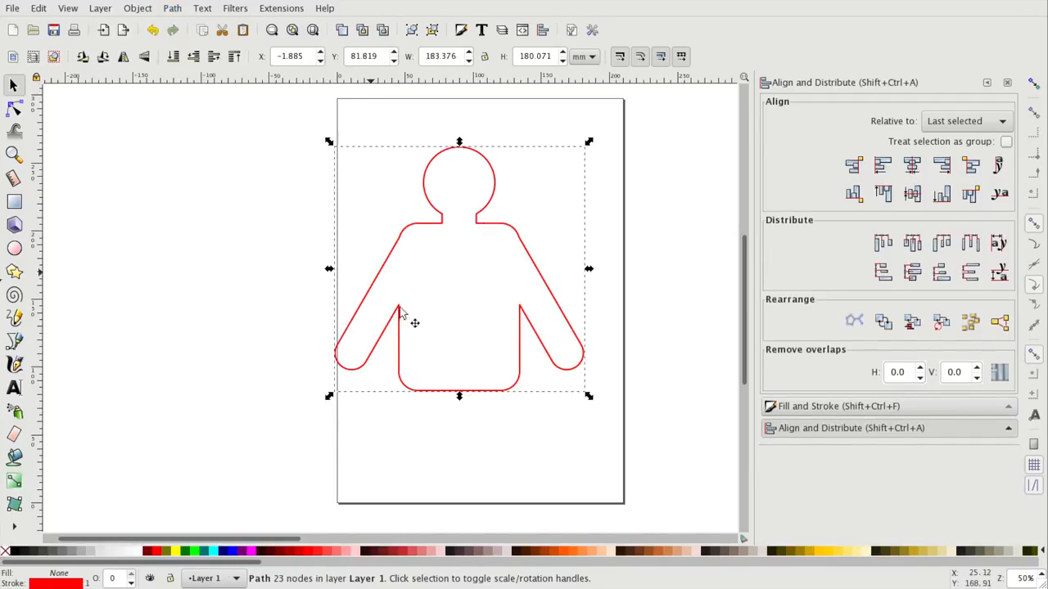
Draw a vertical leg rectangle with rounded ends, about 34 × 123 mm, overlapping the body's lower left side.
{"action": "scroll", "coordinate": [412, 316], "scroll_direction": "down", "scroll_amount": 1}
{"action": "scroll", "coordinate": [386, 261], "scroll_direction": "down", "scroll_amount": 2}
{"action": "scroll", "coordinate": [386, 261], "scroll_direction": "right", "scroll_amount": 1}
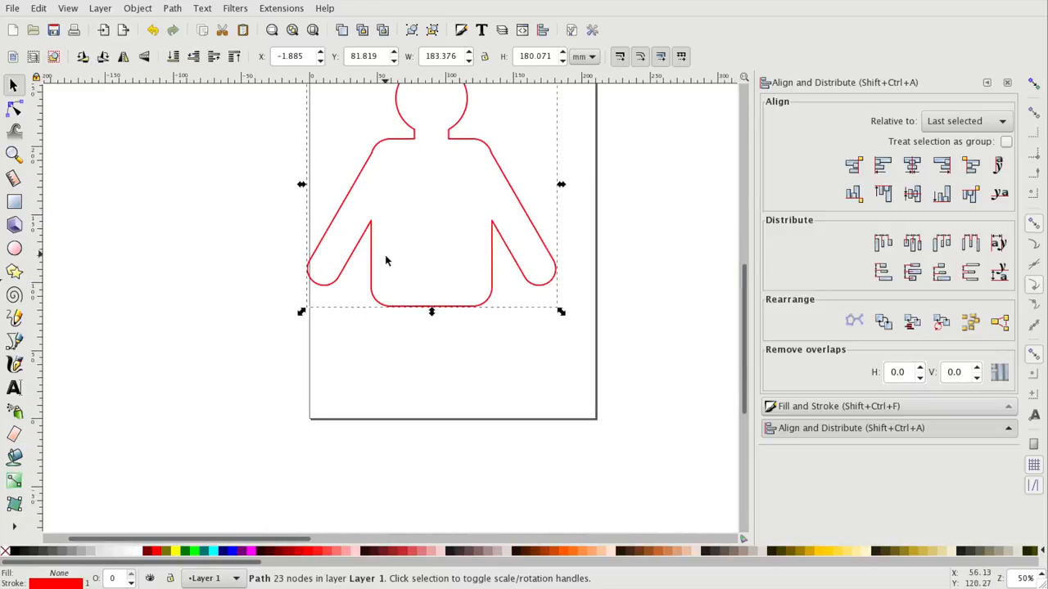
{"action": "left_click", "coordinate": [14, 202]}
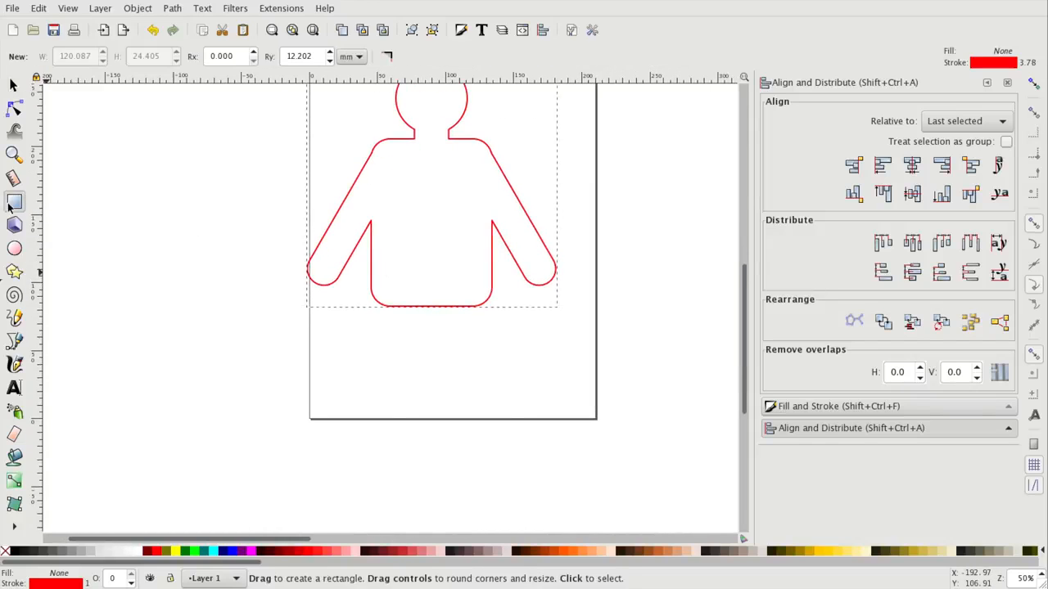
{"action": "left_click_drag", "start_coordinate": [378, 286], "coordinate": [403, 252]}
{"action": "left_click", "coordinate": [14, 85]}
Duplicate the leg rectangle and place the copy along the body's lower right side.
{"action": "left_click", "coordinate": [428, 355]}
{"action": "left_click_drag", "start_coordinate": [424, 356], "coordinate": [496, 334]}
{"action": "key", "text": "ctrl+d"}
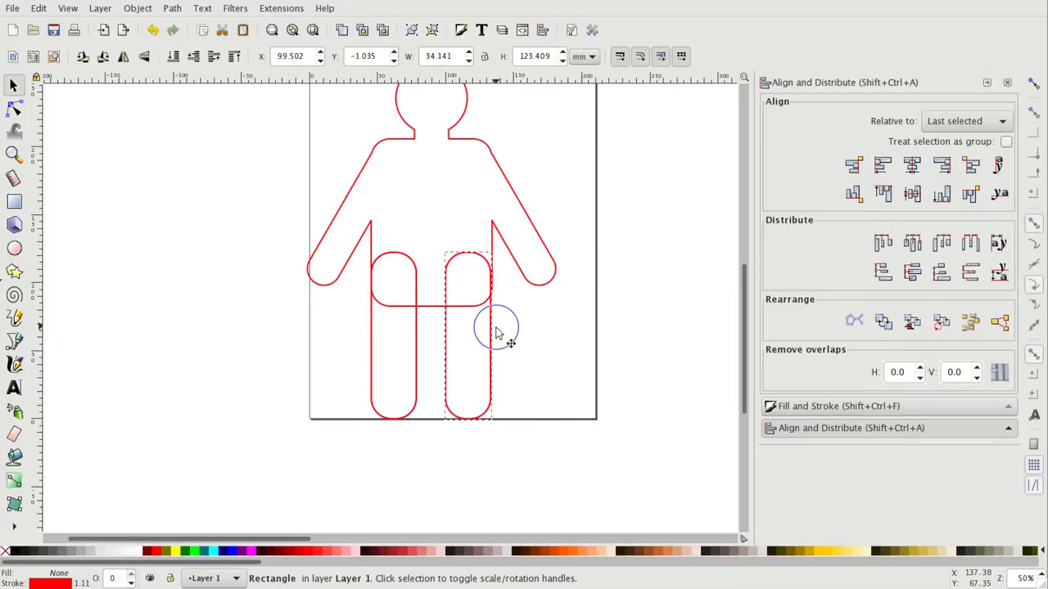
{"action": "left_click", "coordinate": [510, 339]}
Merge the two legs with the body outline using Union.
{"action": "left_click", "coordinate": [411, 258]}
{"action": "left_click", "coordinate": [478, 253], "text": "shift"}
{"action": "left_click", "coordinate": [502, 237], "text": "shift"}
{"action": "left_click", "coordinate": [174, 10]}
{"action": "left_click", "coordinate": [235, 105]}
{"action": "left_click", "coordinate": [603, 358]}
{"action": "scroll", "coordinate": [606, 368], "scroll_direction": "up", "scroll_amount": 2}
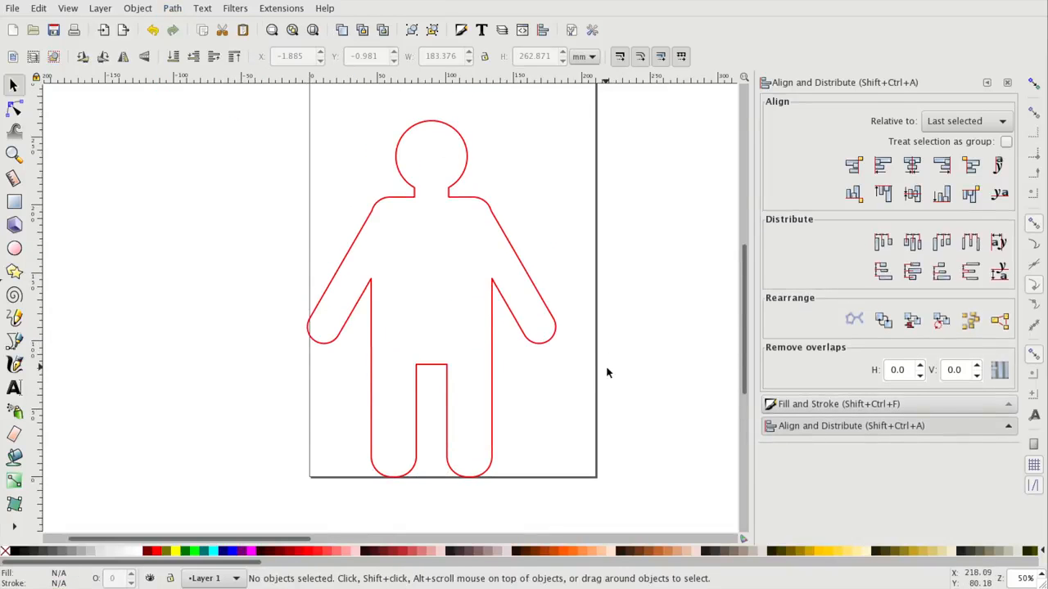
Draw a five-cornered star about 17 mm high in the upper left of the head as an eye.
{"action": "left_click", "coordinate": [14, 248]}
{"action": "left_click", "coordinate": [14, 274]}
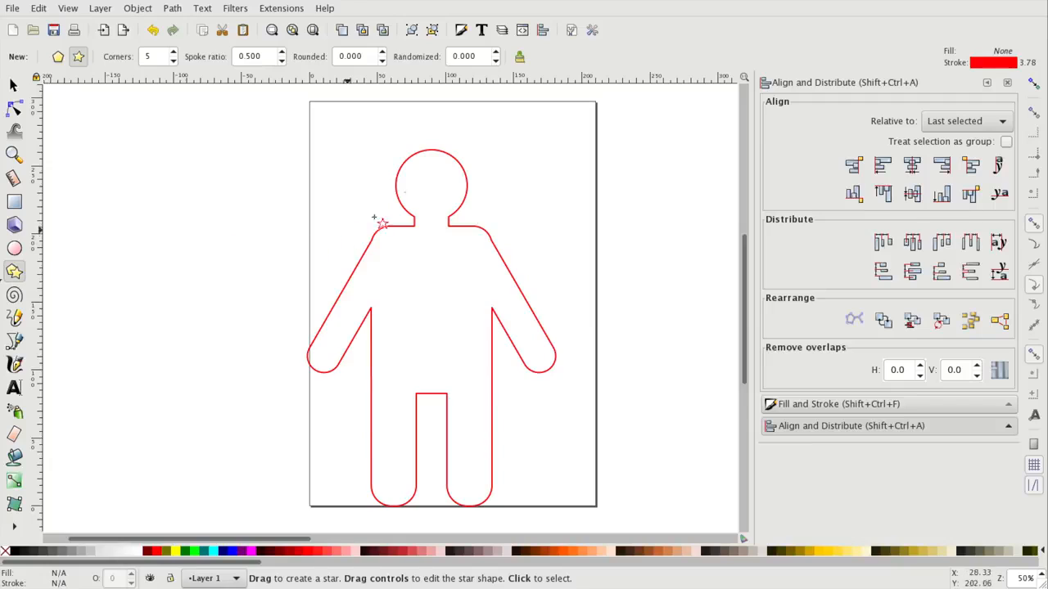
{"action": "left_click_drag", "start_coordinate": [411, 174], "coordinate": [419, 183]}
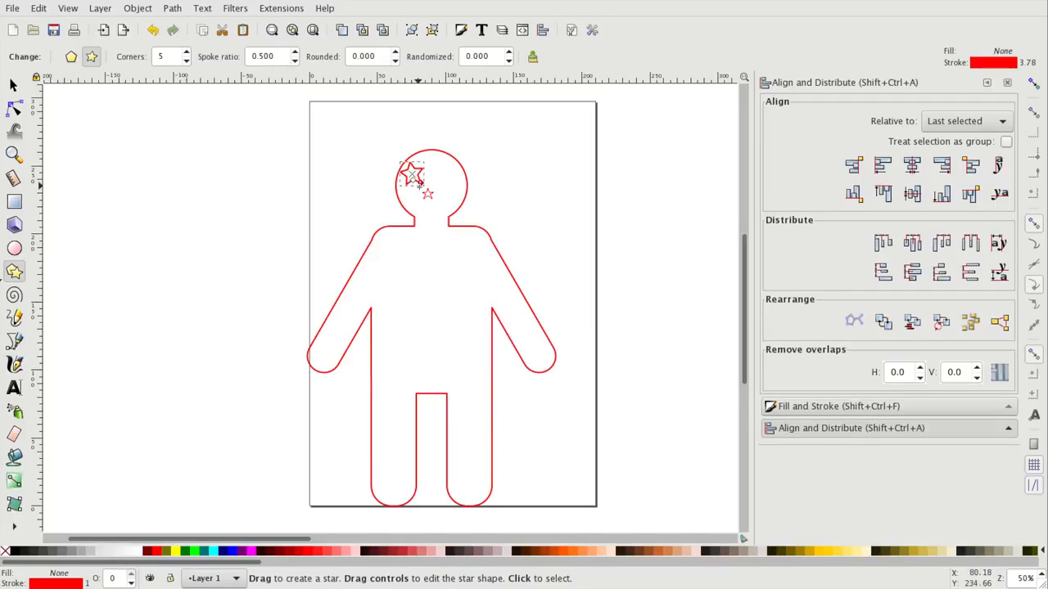
Set the star's stroke to pure blue, with red 0, green 0 and blue 255.
{"action": "left_click", "coordinate": [794, 406]}
{"action": "left_click", "coordinate": [828, 107]}
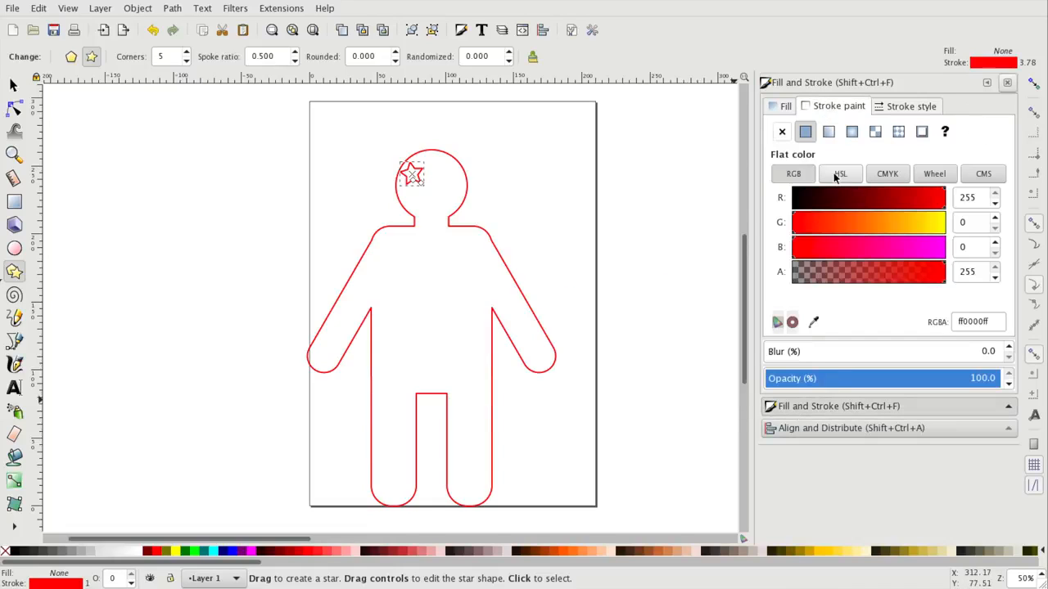
{"action": "left_click_drag", "start_coordinate": [832, 200], "coordinate": [743, 212]}
{"action": "left_click_drag", "start_coordinate": [801, 246], "coordinate": [1043, 259]}
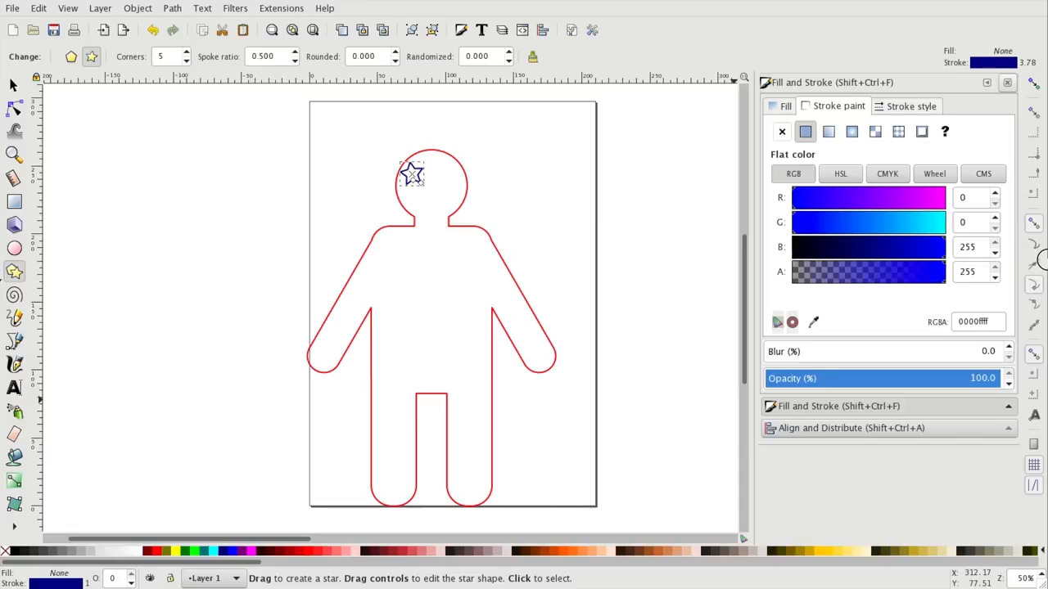
{"action": "left_click", "coordinate": [13, 85]}
{"action": "left_click_drag", "start_coordinate": [873, 248], "coordinate": [1018, 260]}
{"action": "left_click", "coordinate": [415, 173]}
{"action": "left_click", "coordinate": [418, 175]}
{"action": "double_click", "coordinate": [981, 248]}
{"action": "type", "text": "255"}
{"action": "left_click", "coordinate": [581, 203]}
Duplicate the blue star for a second eye and position the two stars side by side in the head.
{"action": "left_click_drag", "start_coordinate": [423, 176], "coordinate": [444, 178]}
{"action": "key", "text": "ctrl+d"}
{"action": "left_click", "coordinate": [415, 173], "text": "shift"}
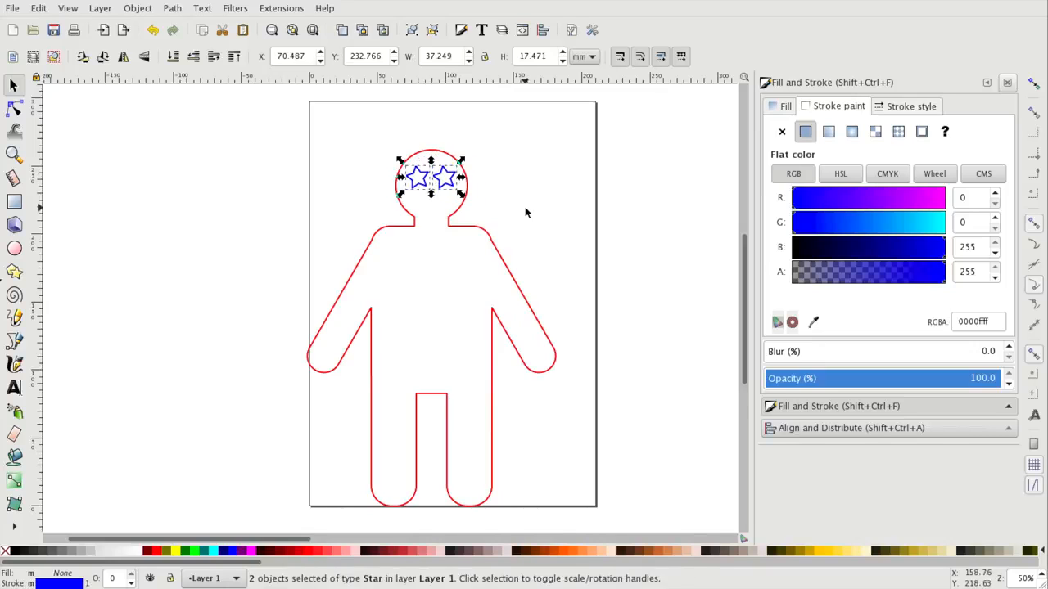
{"action": "left_click", "coordinate": [525, 206]}
Draw a wide, flat ellipse below the eyes and set its end angle to turn it into a half-ellipse smile.
{"action": "left_click", "coordinate": [15, 247]}
{"action": "left_click_drag", "start_coordinate": [413, 199], "coordinate": [454, 207]}
{"action": "double_click", "coordinate": [182, 59]}
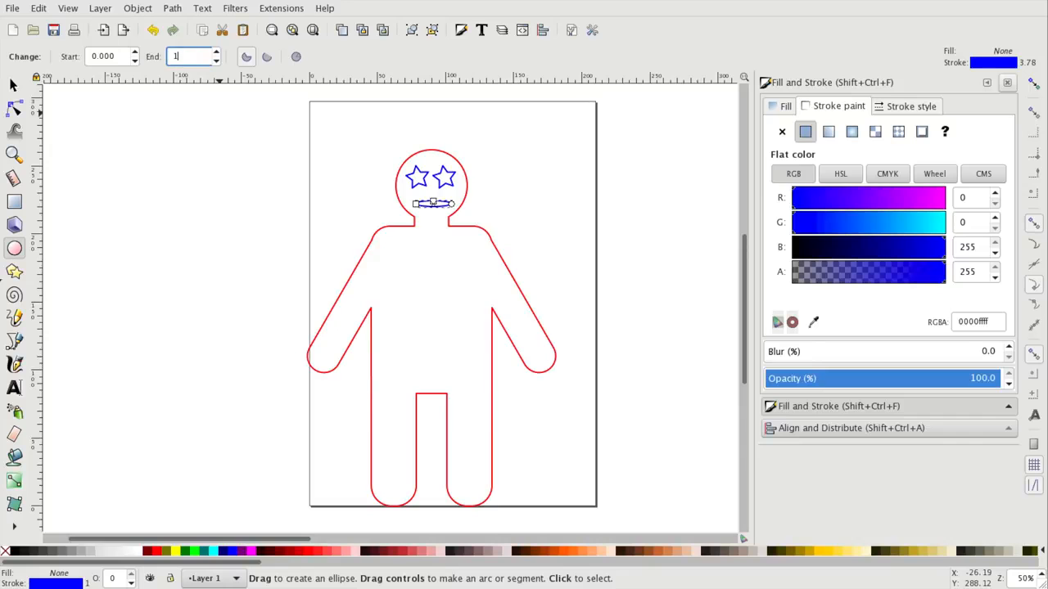
{"action": "key", "text": "Return"}
Draw a full circle about 14 mm in diameter in the middle of the chest as a button.
{"action": "scroll", "coordinate": [458, 243], "scroll_direction": "up", "scroll_amount": 3}
{"action": "scroll", "coordinate": [537, 287], "scroll_direction": "up", "scroll_amount": 5}
{"action": "scroll", "coordinate": [492, 286], "scroll_direction": "down", "scroll_amount": 1}
{"action": "left_click", "coordinate": [14, 88]}
{"action": "double_click", "coordinate": [363, 296]}
{"action": "mouse_move", "coordinate": [345, 289]}
{"action": "left_mouse_down"}
{"action": "mouse_move", "coordinate": [392, 293]}
{"action": "mouse_move", "coordinate": [383, 288]}
{"action": "left_mouse_up"}
{"action": "left_click", "coordinate": [14, 86]}
{"action": "left_click", "coordinate": [484, 282]}
{"action": "key", "text": "5"}
{"action": "key", "text": "e"}
{"action": "key", "text": "Delete"}
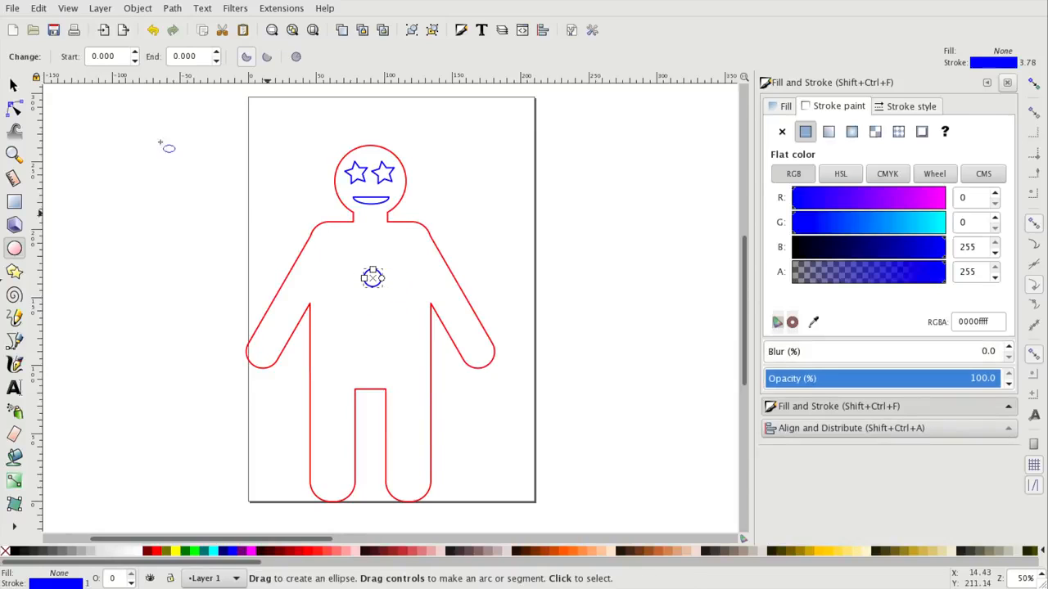
{"action": "left_click", "coordinate": [15, 86]}
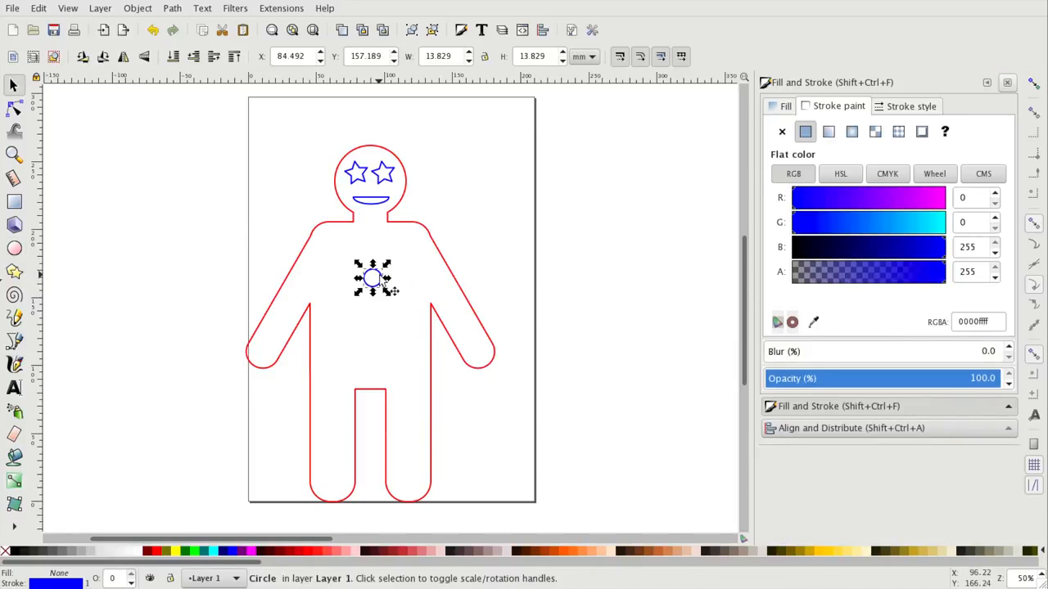
Place four copies of the button circle loosely scattered down the torso.
{"action": "left_click_drag", "start_coordinate": [383, 286], "coordinate": [389, 361]}
{"action": "left_click", "coordinate": [385, 319]}
{"action": "left_click", "coordinate": [385, 321]}
{"action": "key", "text": "space"}
{"action": "key", "text": "space"}
{"action": "key", "text": "space"}
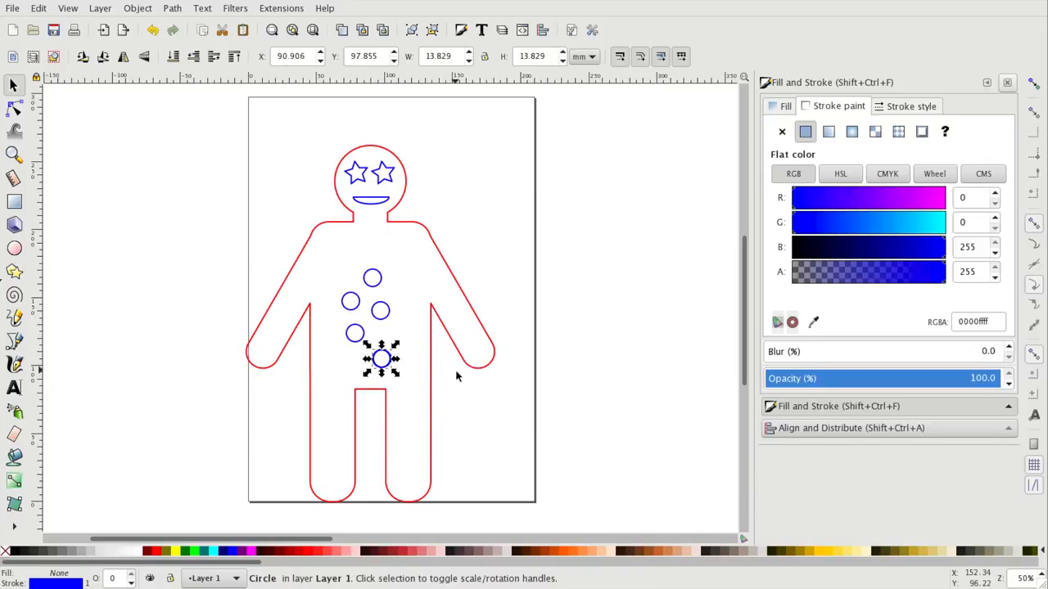
{"action": "left_click", "coordinate": [456, 375]}
Delete one of the two lower button circles and move the other to the bottom middle of the torso.
{"action": "left_click_drag", "start_coordinate": [458, 404], "coordinate": [322, 266]}
{"action": "left_click", "coordinate": [390, 370]}
{"action": "left_click", "coordinate": [386, 367]}
{"action": "left_click", "coordinate": [395, 344]}
{"action": "left_click", "coordinate": [389, 356]}
{"action": "key", "text": "Delete"}
Center the four button circles on a common vertical axis and make the vertical gaps between them equal.
{"action": "left_click_drag", "start_coordinate": [364, 337], "coordinate": [329, 269]}
{"action": "left_click", "coordinate": [807, 429]}
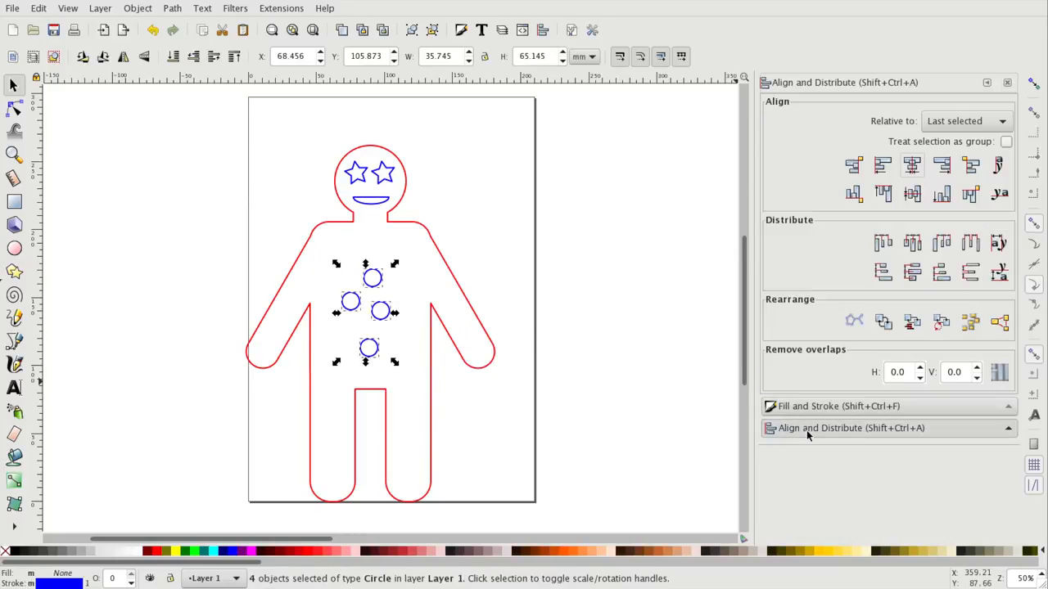
{"action": "left_click", "coordinate": [912, 168]}
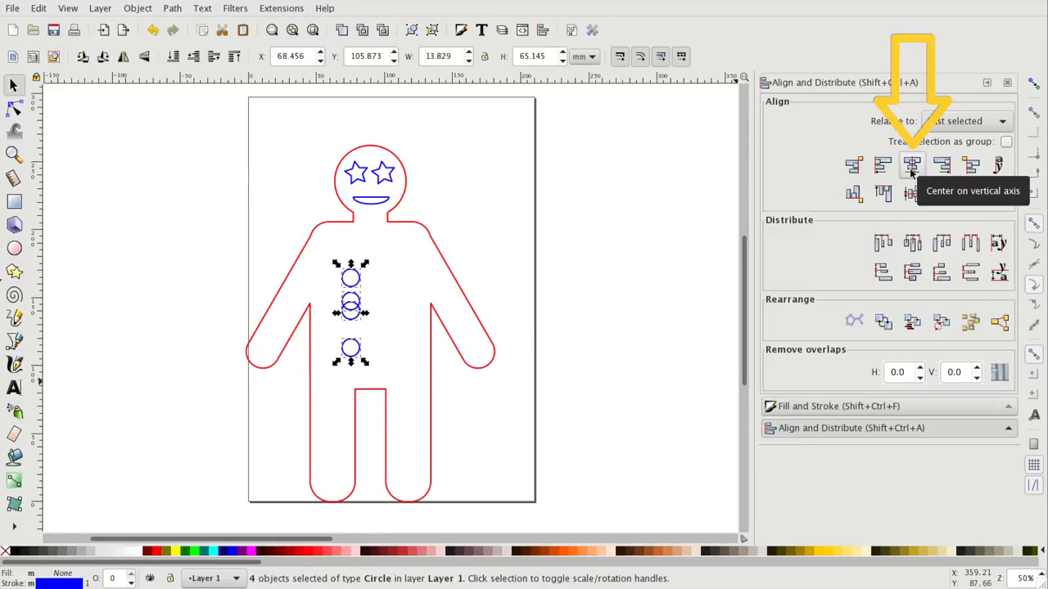
{"action": "left_click", "coordinate": [974, 276]}
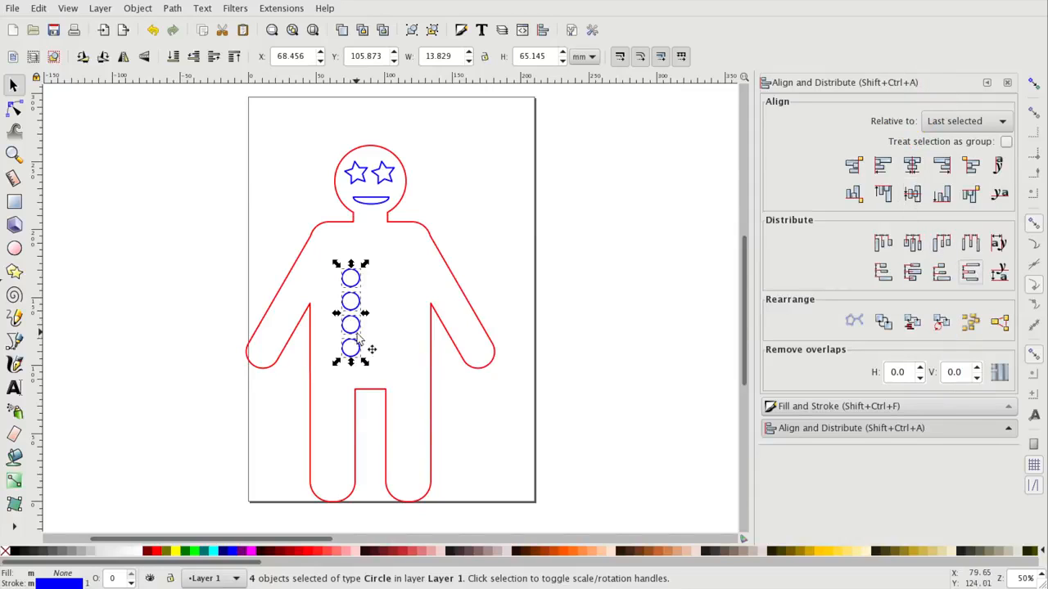
Group the four buttons and center the group on the body outline's vertical axis.
{"action": "key", "text": "ctrl+g"}
{"action": "left_click", "coordinate": [431, 337], "text": "shift"}
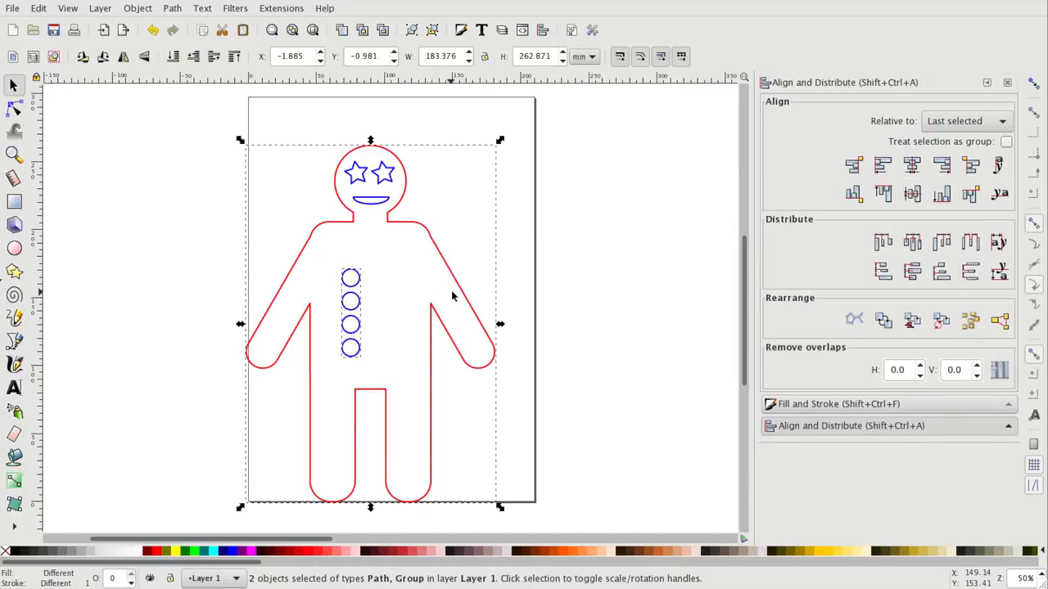
{"action": "left_click", "coordinate": [913, 166]}
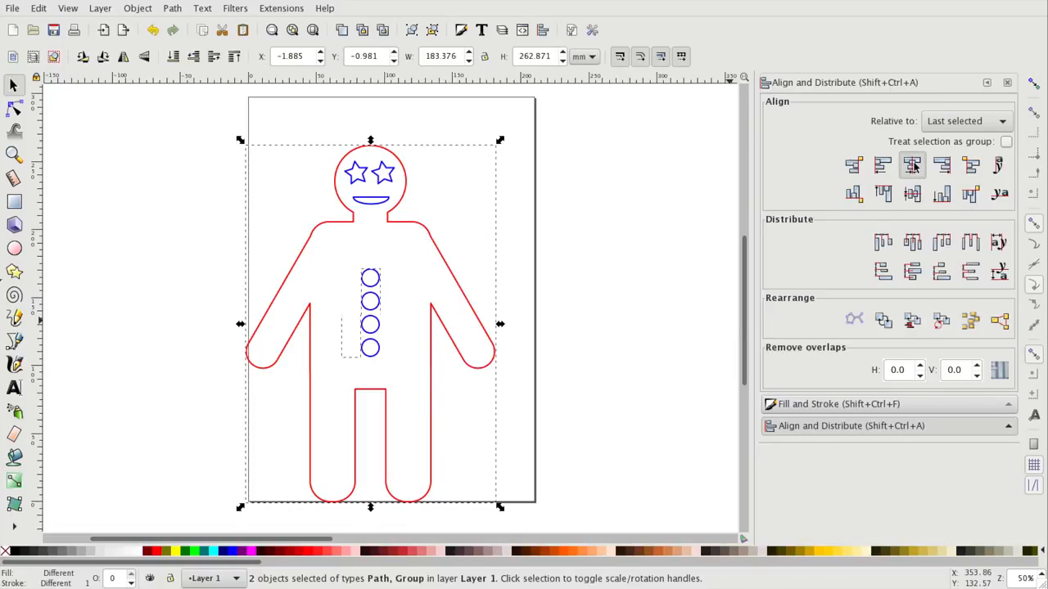
{"action": "left_click", "coordinate": [696, 242]}
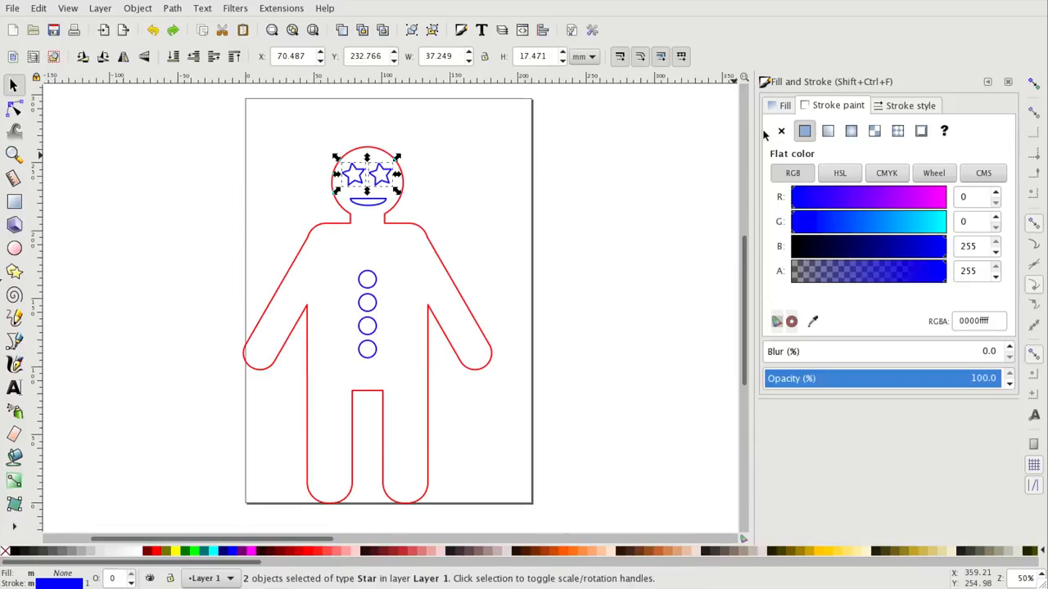
Give the two star eyes a flat black fill and remove their stroke.
{"action": "left_click", "coordinate": [782, 105]}
{"action": "left_click", "coordinate": [805, 131]}
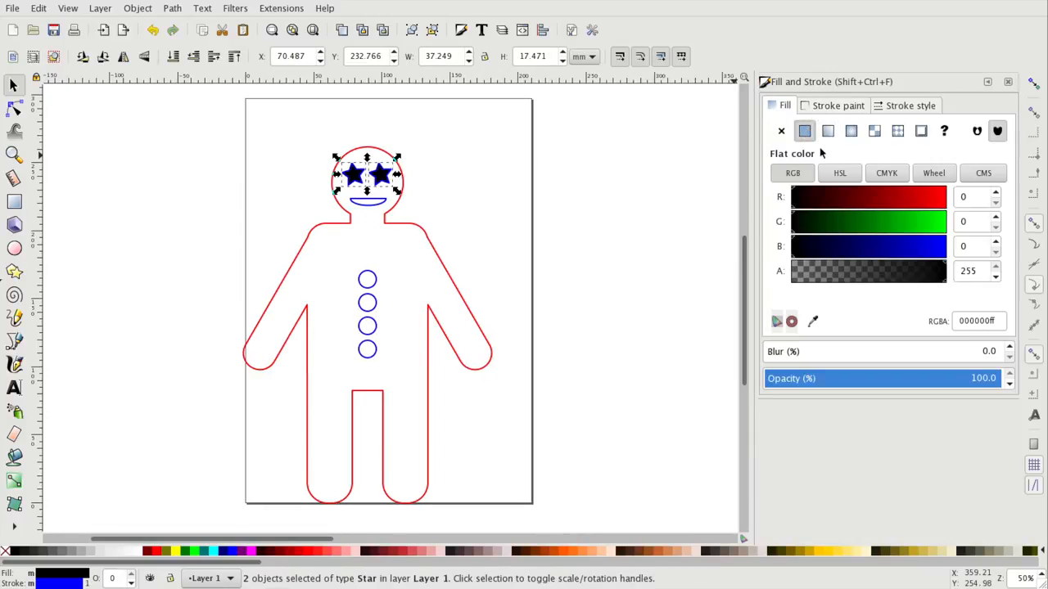
{"action": "left_click", "coordinate": [834, 106]}
{"action": "left_click", "coordinate": [781, 131]}
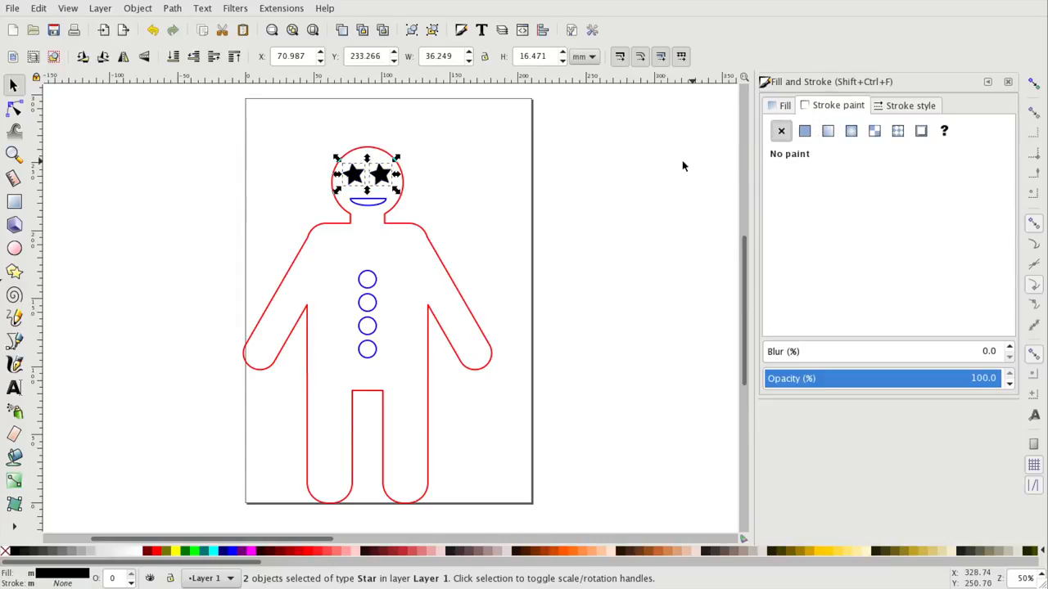
{"action": "left_click", "coordinate": [637, 165]}
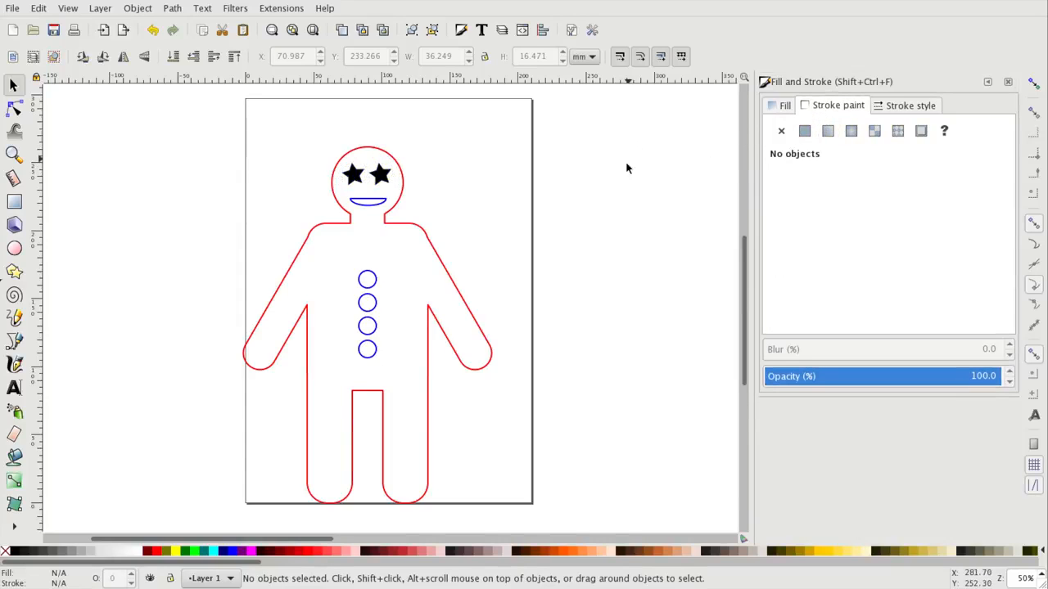
Scale the whole figure with locked proportions to a height of 150 mm.
{"action": "mouse_move", "coordinate": [148, 128]}
{"action": "left_mouse_down"}
{"action": "mouse_move", "coordinate": [451, 407]}
{"action": "mouse_move", "coordinate": [510, 516]}
{"action": "mouse_move", "coordinate": [524, 521]}
{"action": "left_mouse_up"}
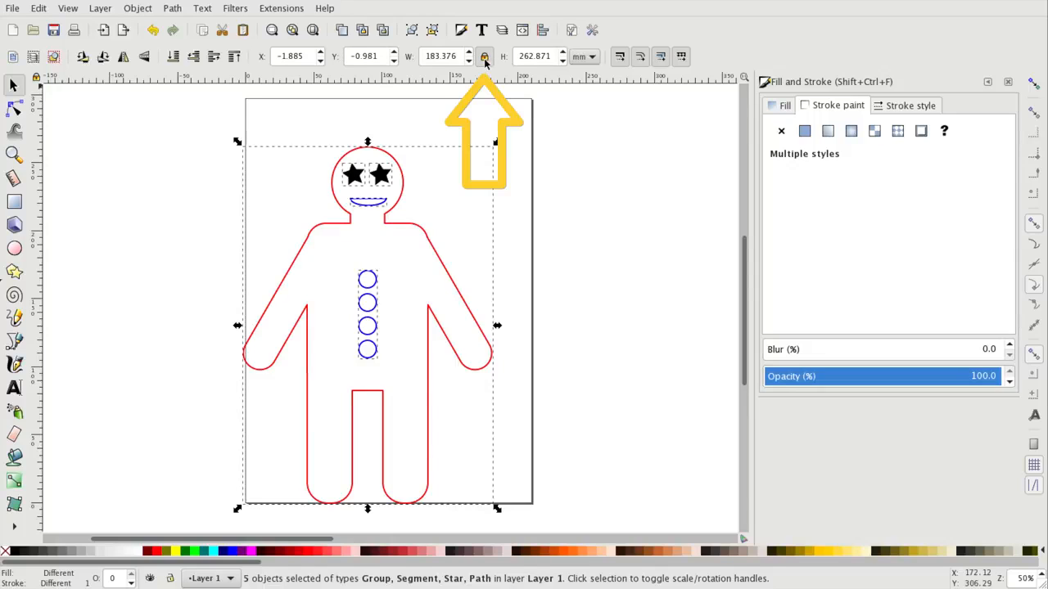
{"action": "double_click", "coordinate": [527, 57]}
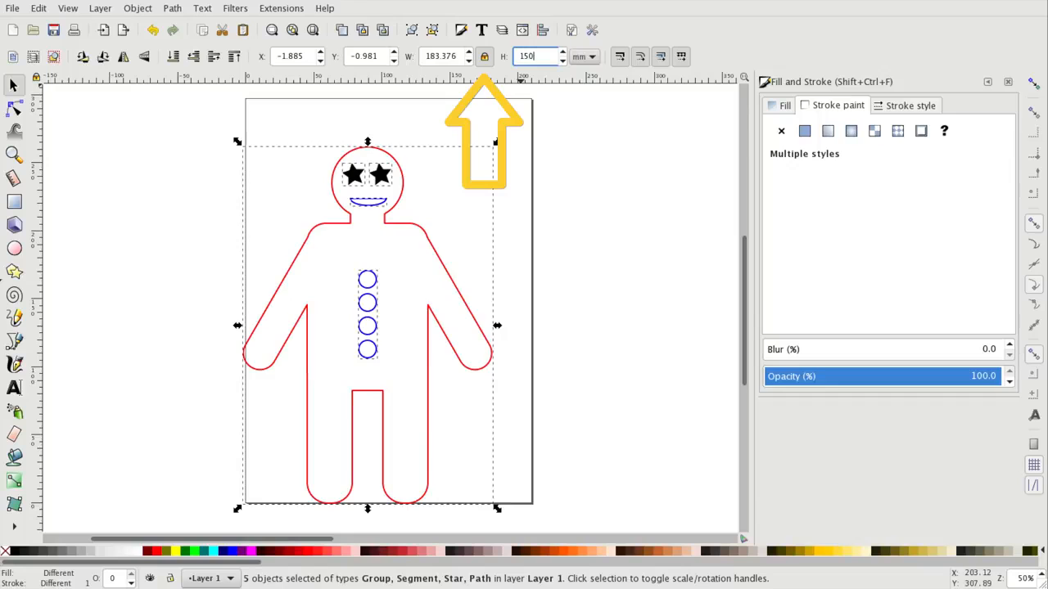
{"action": "key", "text": "Return"}
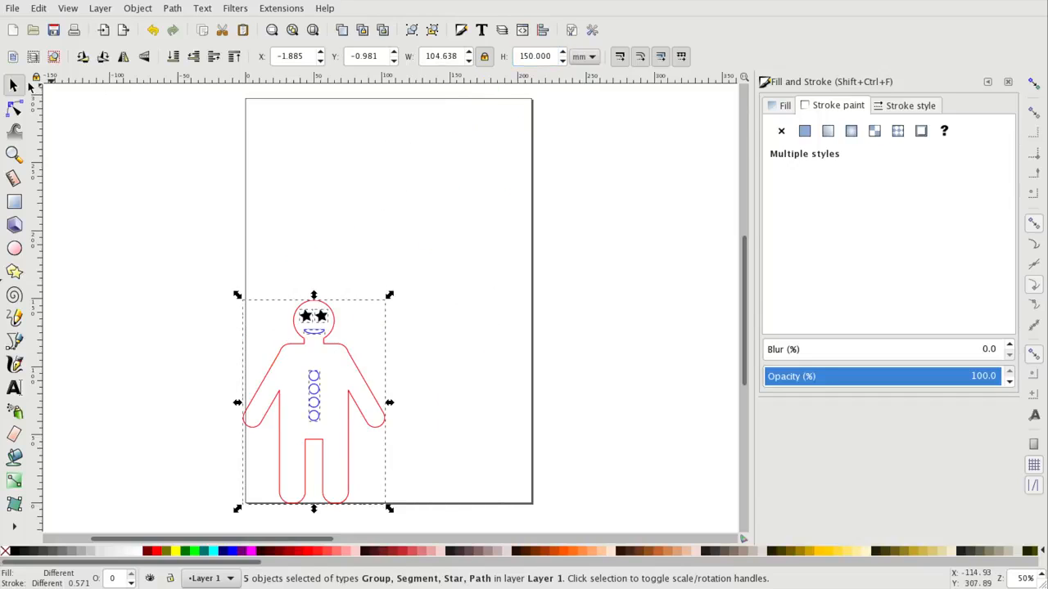
Move the scaled figure to the middle of the page.
{"action": "left_click_drag", "start_coordinate": [286, 352], "coordinate": [362, 239]}
{"action": "left_click", "coordinate": [491, 260]}
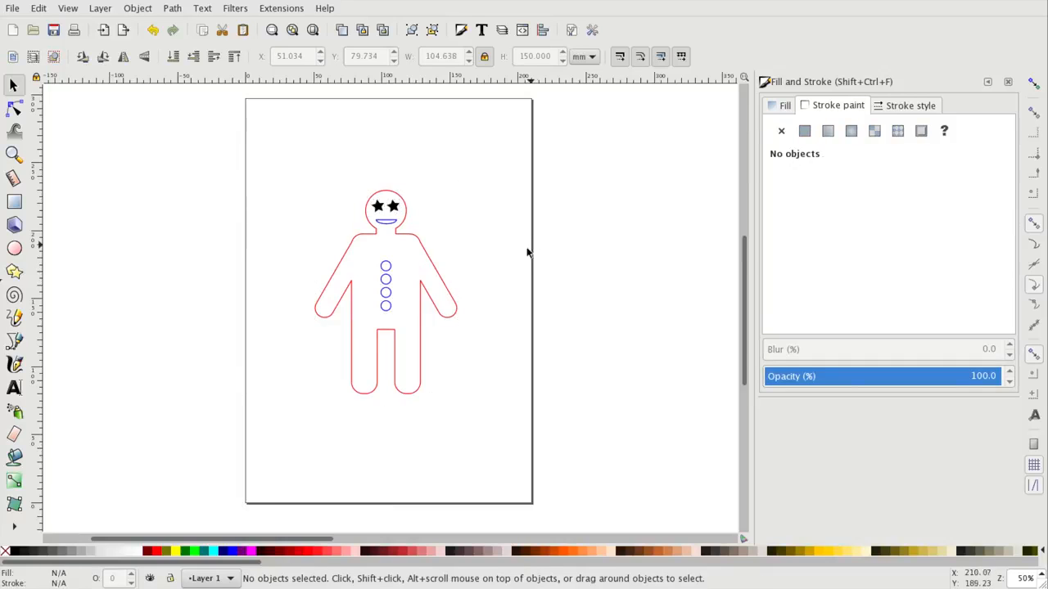
{"action": "key", "text": "plus"}
{"action": "key", "text": "plus"}
{"action": "left_click_drag", "start_coordinate": [528, 245], "coordinate": [530, 280]}
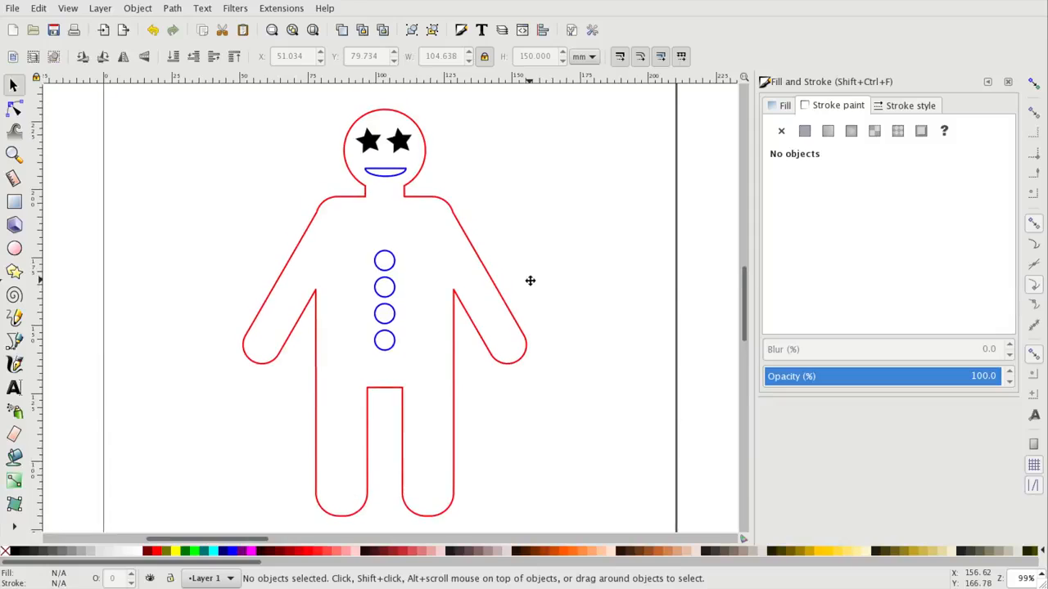